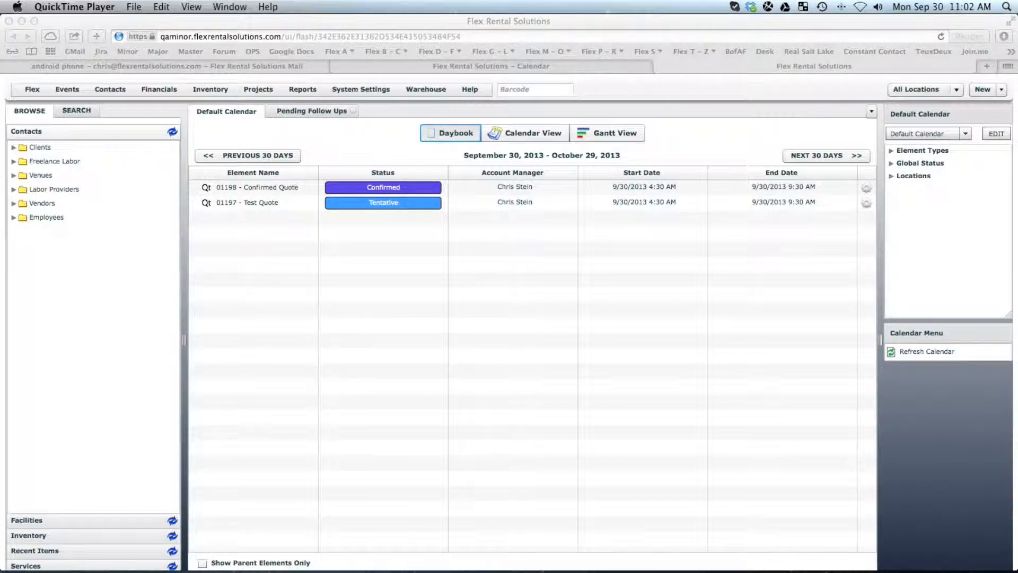
Step: In System Settings > Users, set the user's Can Sync With Google Calendars permission to GRANT
left_click(349, 88)
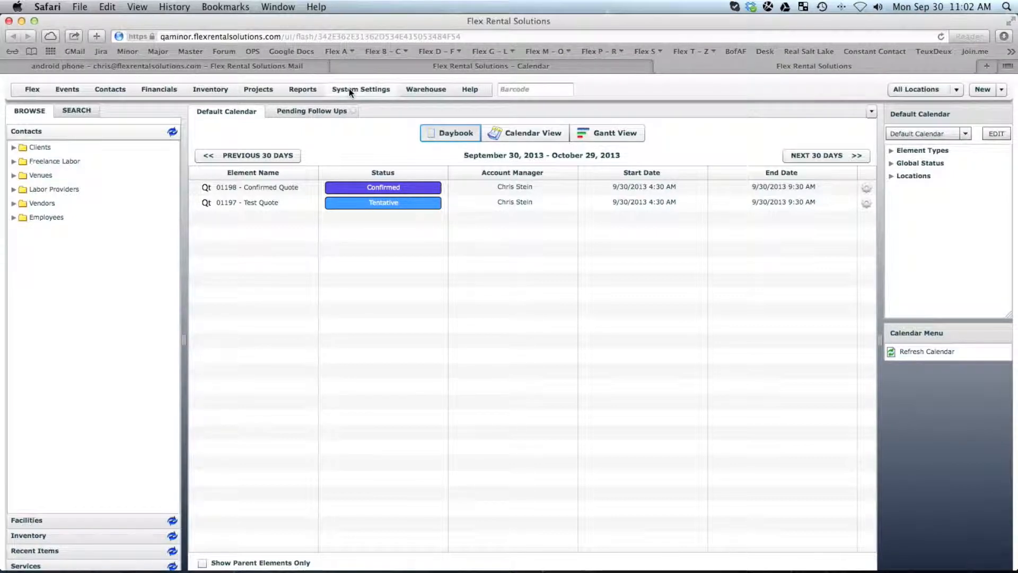
left_click(349, 88)
scroll(388, 393, "down", 5)
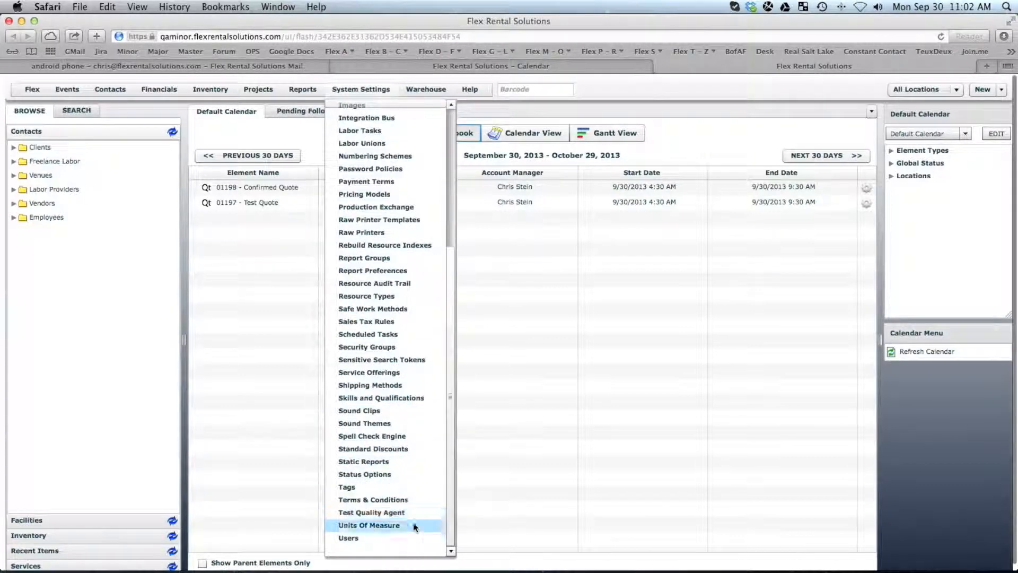
left_click(371, 538)
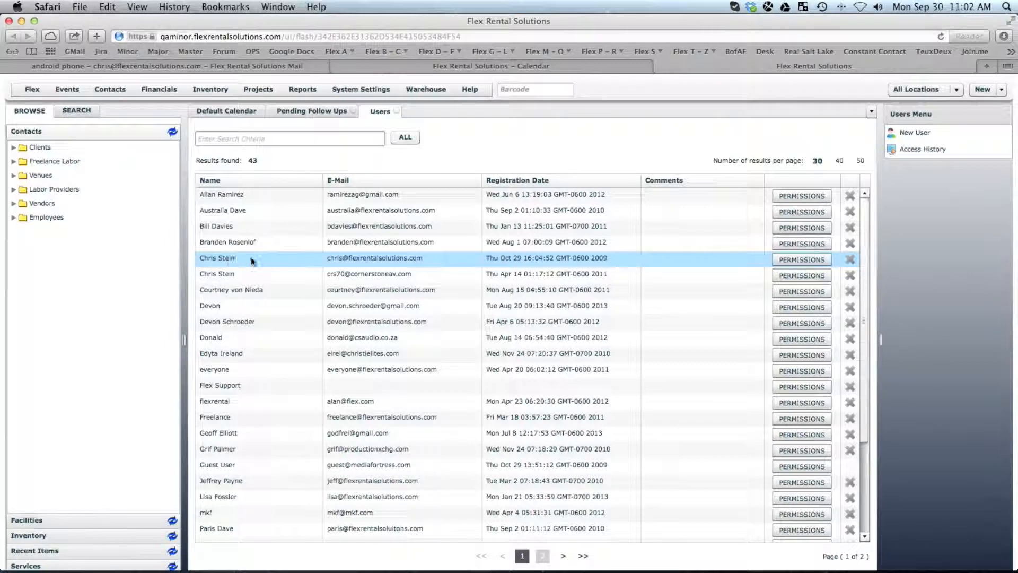
left_click(802, 259)
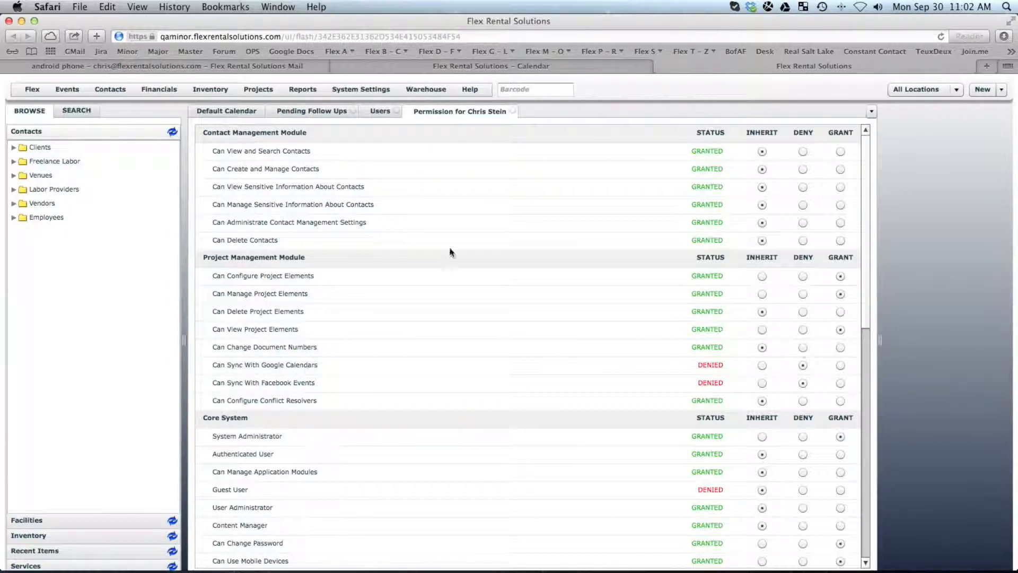
left_click(229, 112)
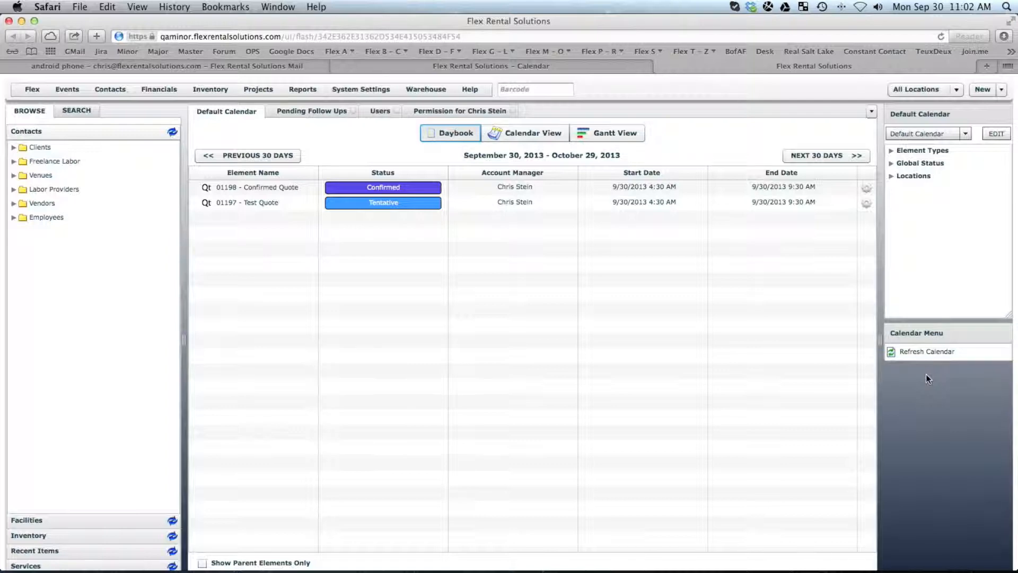
left_click(467, 110)
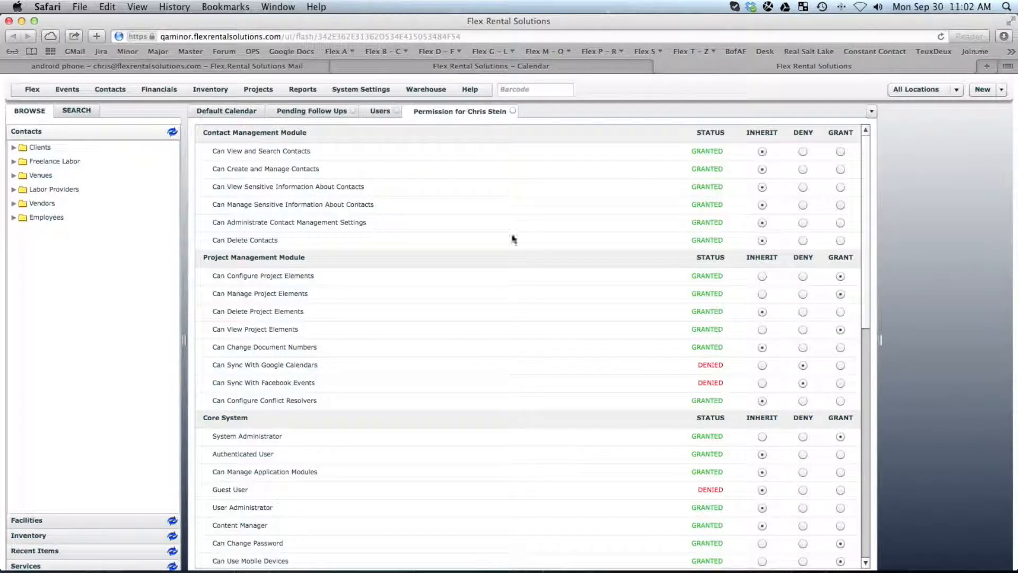
left_click(841, 365)
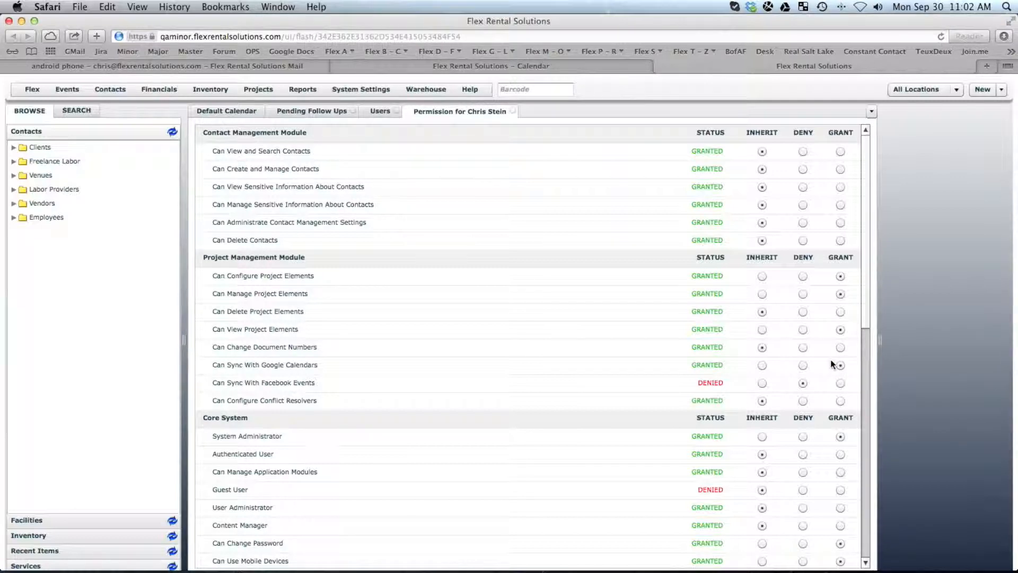
left_click(27, 90)
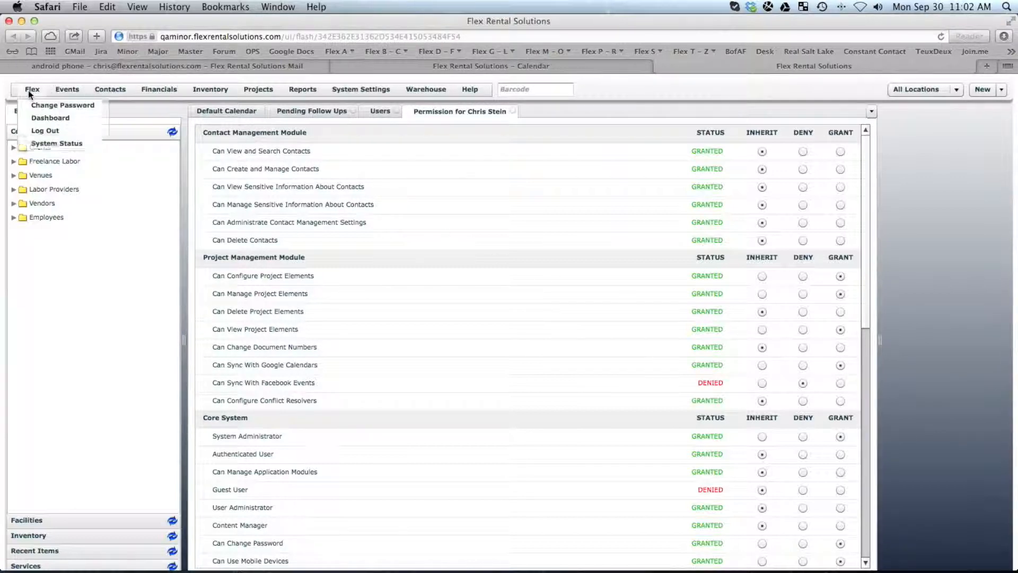
Step: Log out of Flex and log back in with the user's username and password
left_click(46, 128)
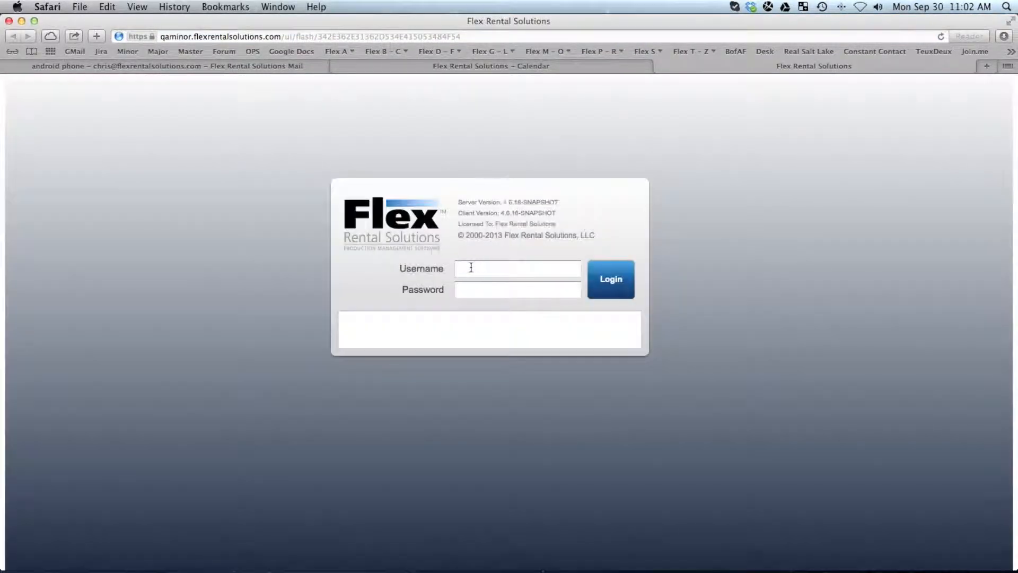
left_click(471, 268)
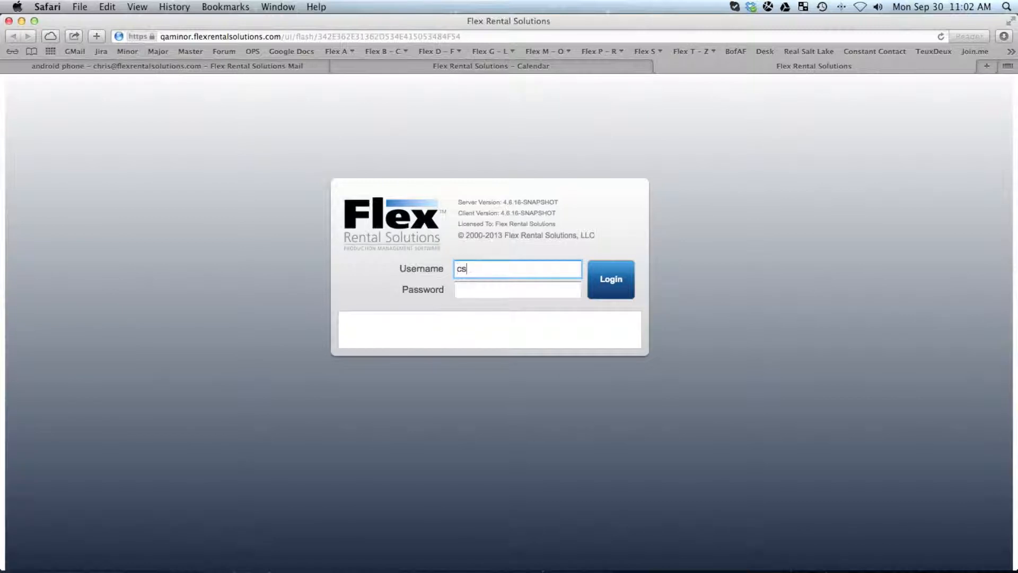
key("Tab")
type("*****")
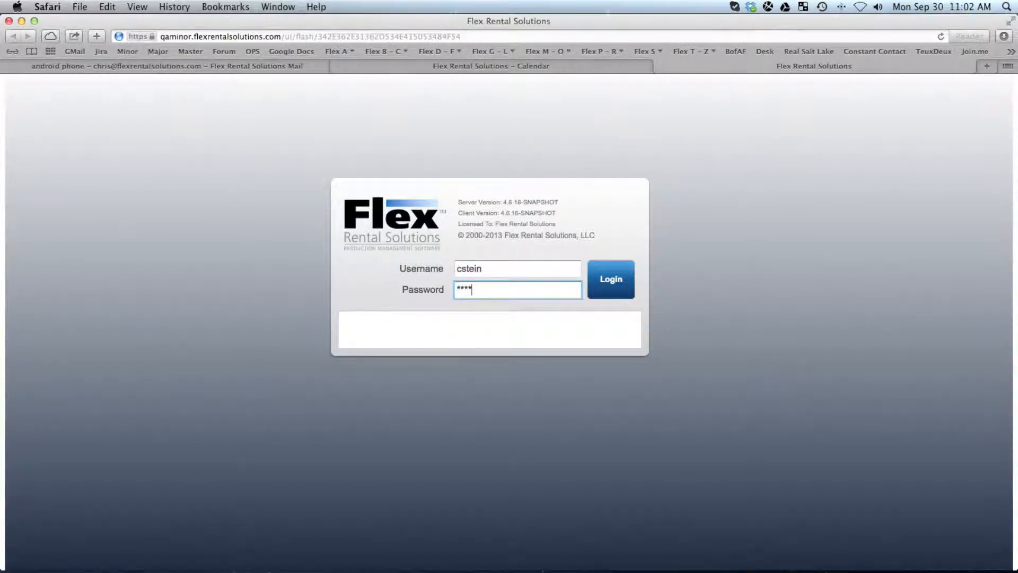
key("Return")
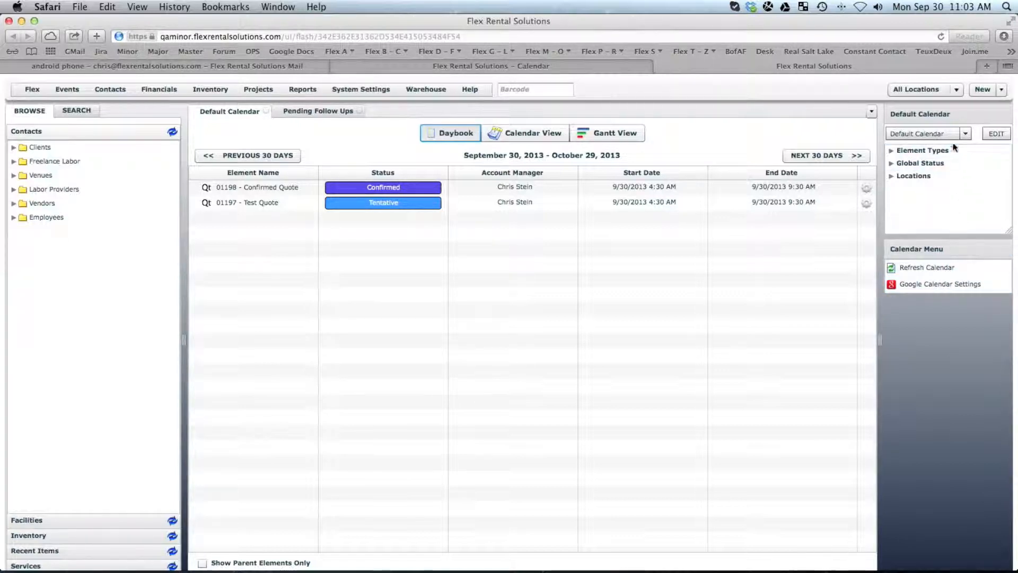
Step: Rename the default calendar template to 'Google Default' and save it as a copy
left_click(992, 134)
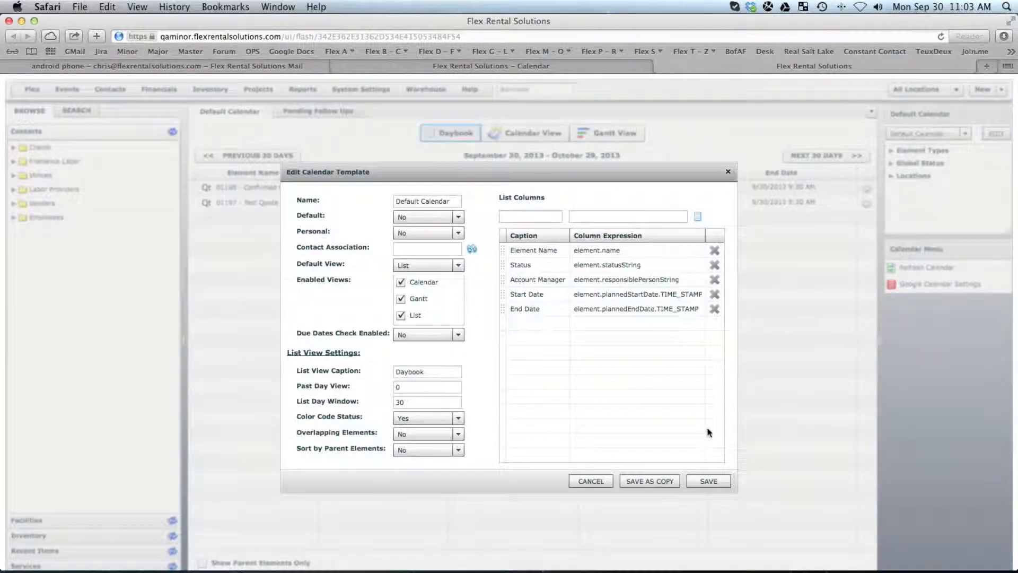
left_click_drag(453, 201, 345, 199)
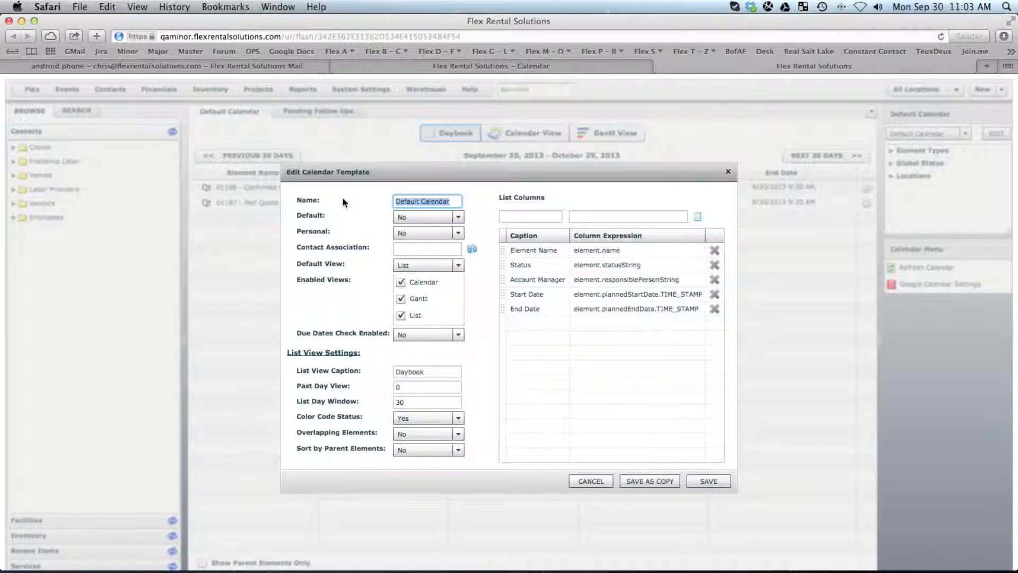
type("Google De")
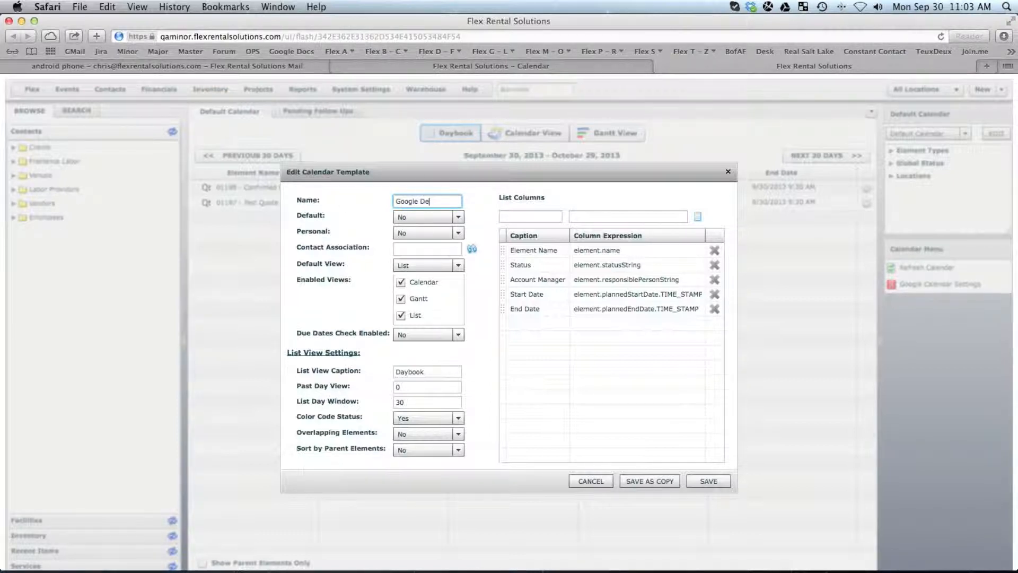
type("ff")
key("BackSpace")
type("ault")
left_click(641, 476)
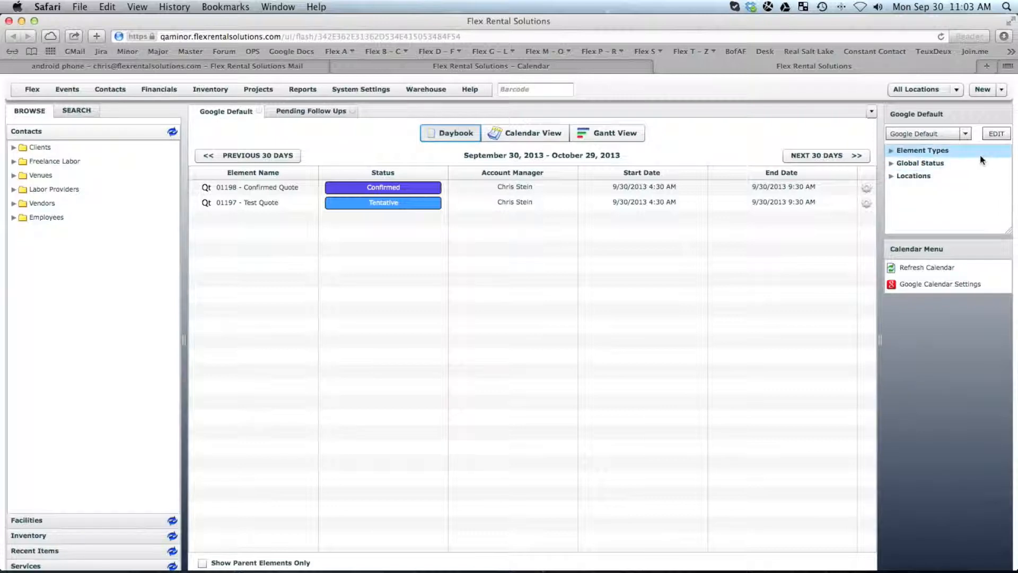
Step: Expand Element Types and uncheck Credit Memo through Memo, including Document, Event Folder and Invoice
left_click(891, 150)
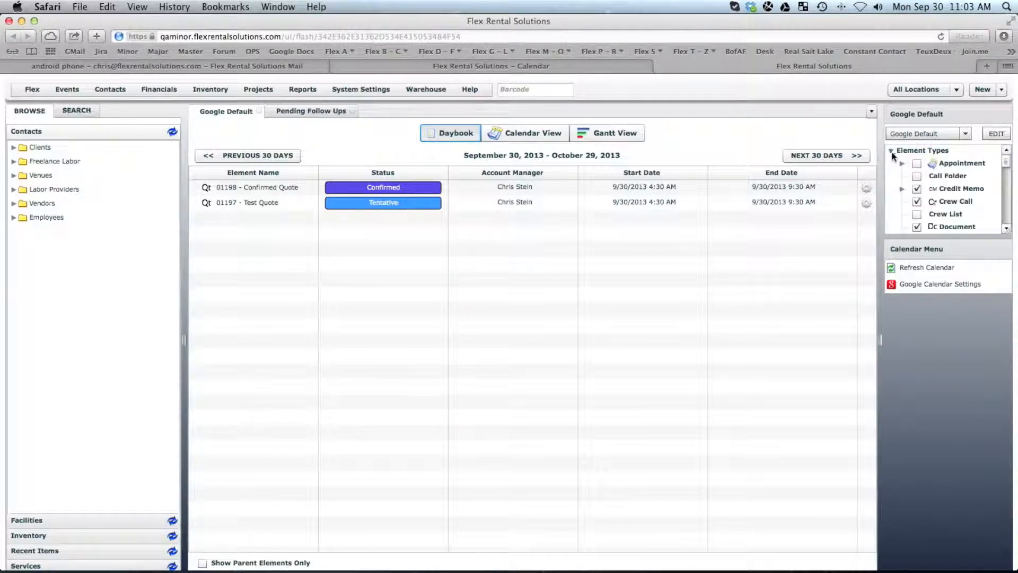
left_click(917, 189)
left_click(916, 201)
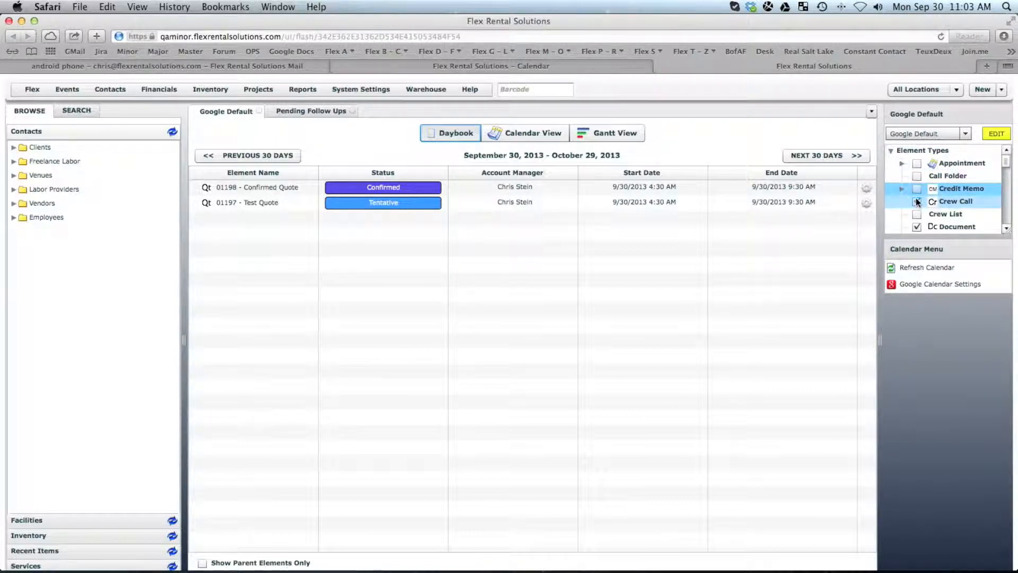
left_click(917, 227)
left_click_drag(1010, 234, 1013, 330)
left_click(917, 239)
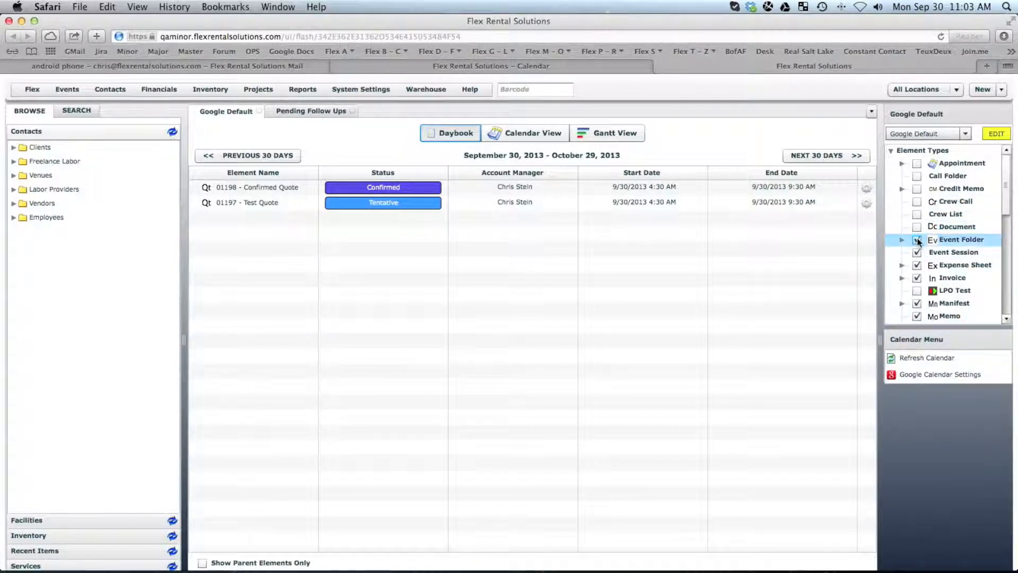
left_click(917, 252)
left_click(917, 265)
left_click(917, 278)
left_click(917, 303)
left_click(916, 316)
left_click_drag(1014, 331, 1014, 396)
Step: Uncheck Multi Session Quote, Proposal, Pull Sheet, both Purchase POs, Quick Quote, Received Payment, Rental PO, Sale Quote
scroll(933, 254, "down", 3)
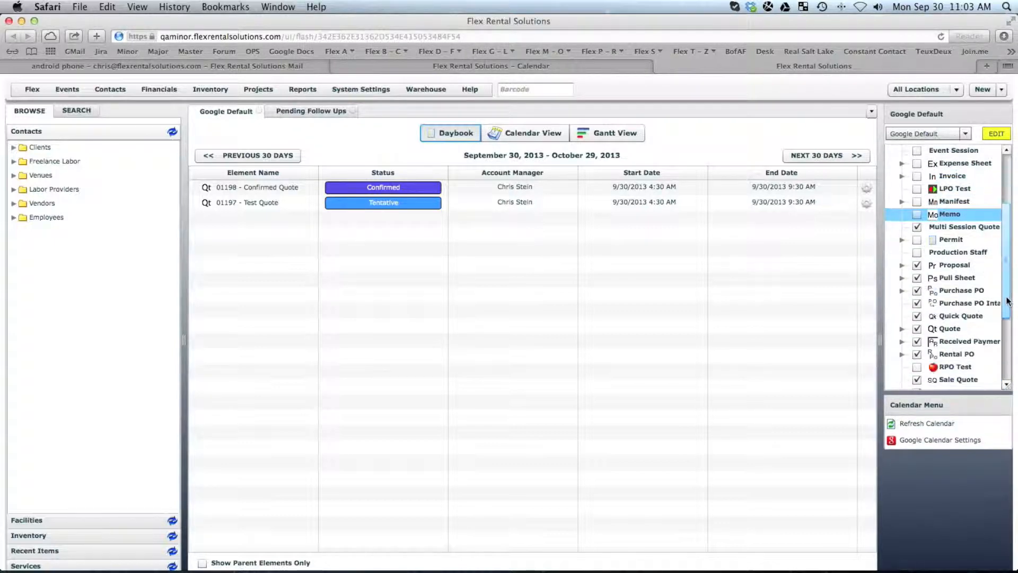
left_click(917, 226)
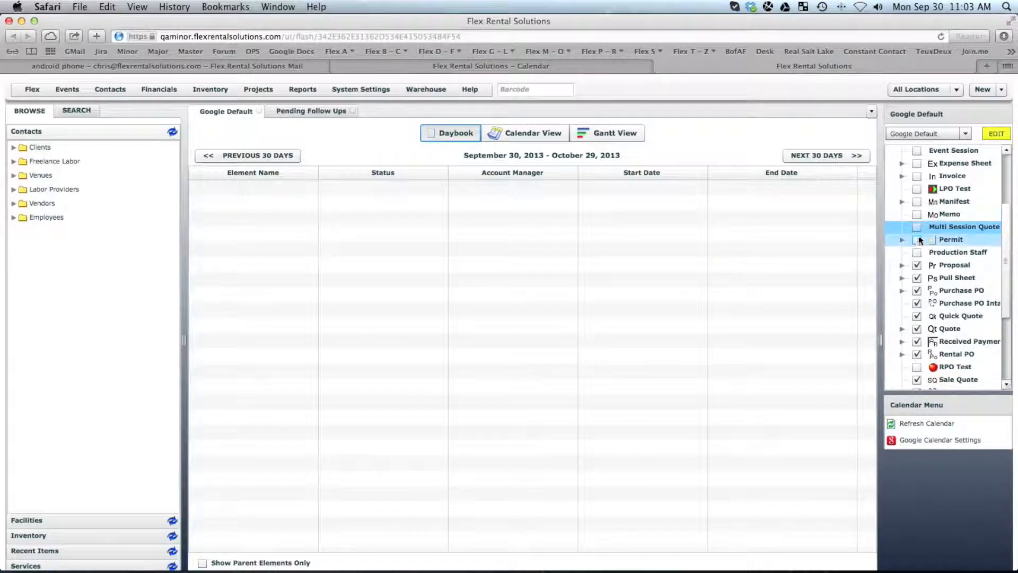
left_click(917, 265)
left_click(917, 277)
left_click(917, 290)
left_click(915, 303)
left_click(916, 316)
left_click(916, 341)
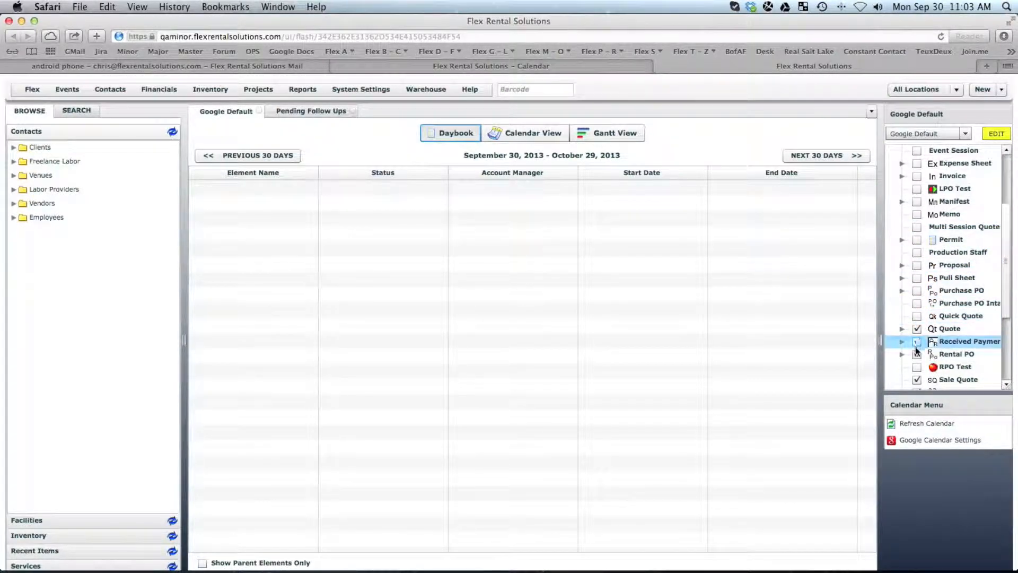
left_click(917, 355)
left_click(917, 379)
Step: Uncheck the remaining types, Subrental Intake through Worksheet, and expand Quote's status list
scroll(1010, 326, "down", 2)
scroll(1010, 326, "down", 5)
left_click(917, 303)
left_click(916, 315)
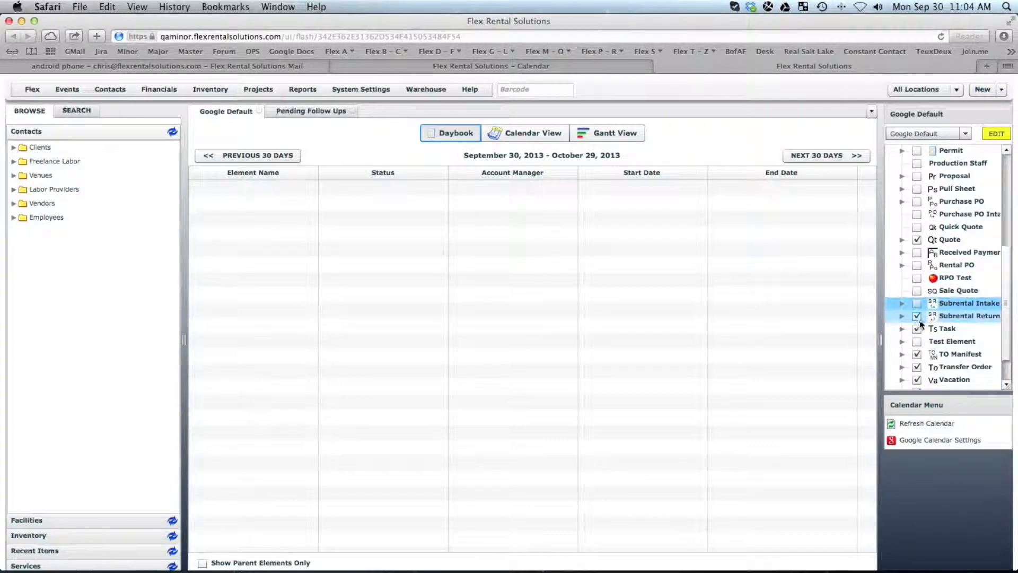
left_click(917, 329)
left_click(917, 355)
left_click(917, 367)
left_click(918, 378)
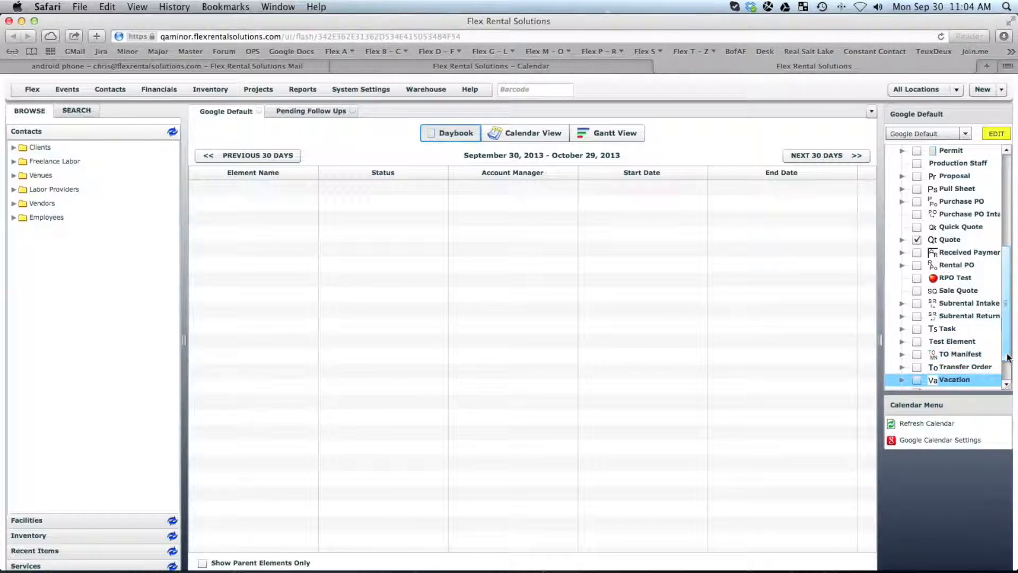
scroll(988, 383, "down", 3)
left_click(917, 354)
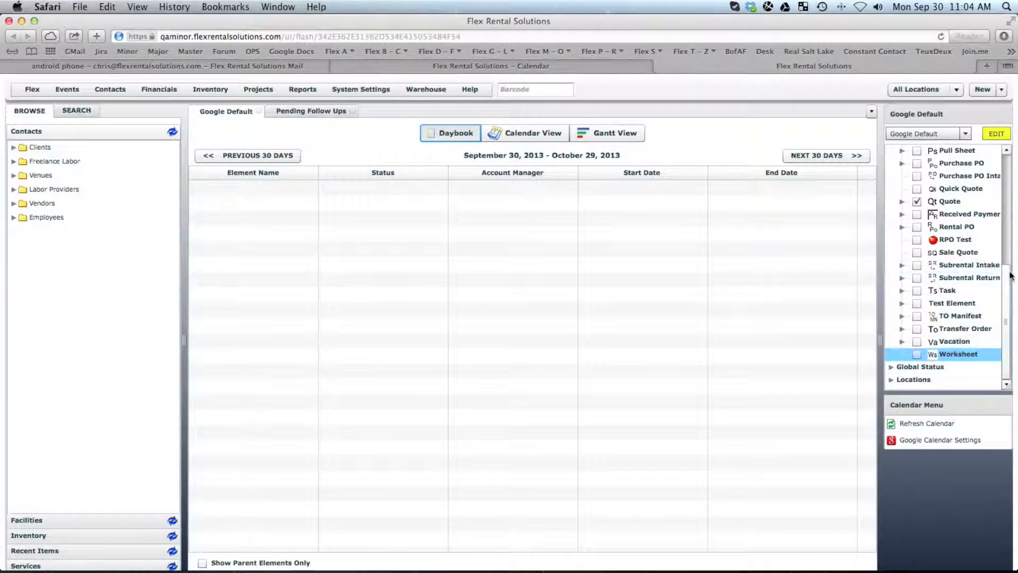
left_click(902, 202)
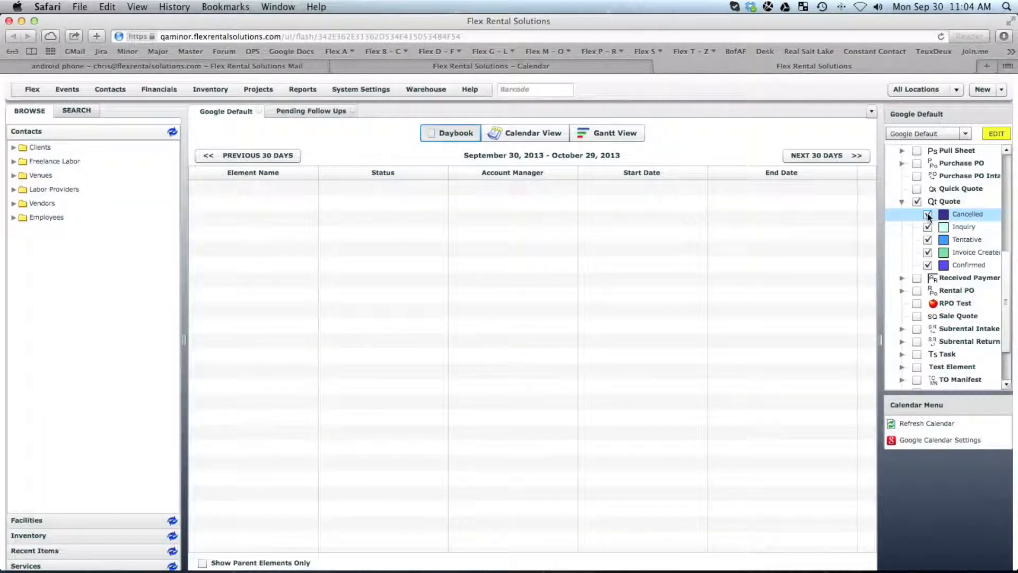
Step: Exclude the Cancelled, Inquiry and Tentative quote statuses
left_click(928, 216)
left_click(928, 227)
left_click(928, 240)
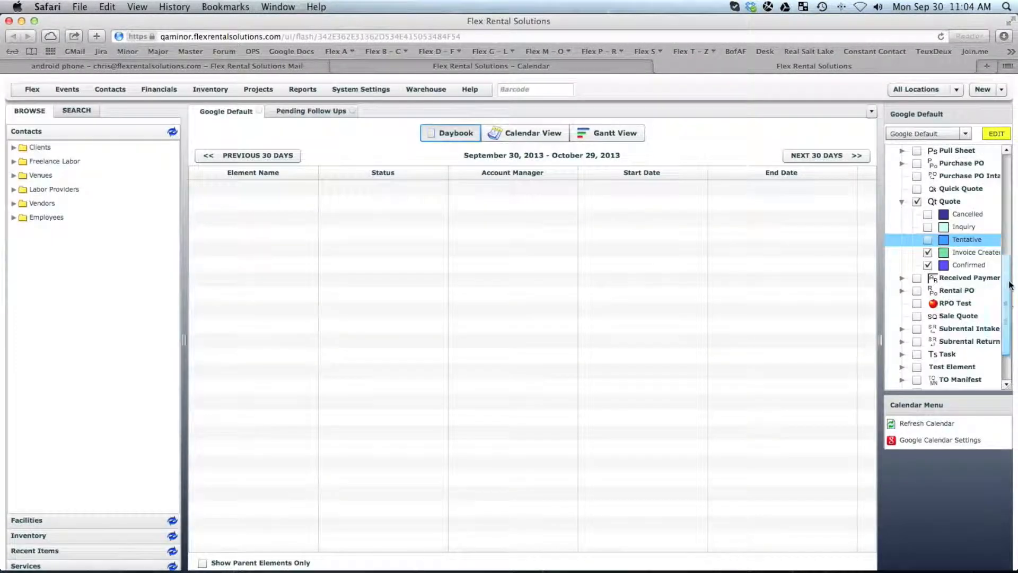
left_click_drag(1006, 267, 1013, 338)
Step: Under Global Status, include Confirmed and Invoice Created and exclude the CR statuses
left_click(891, 366)
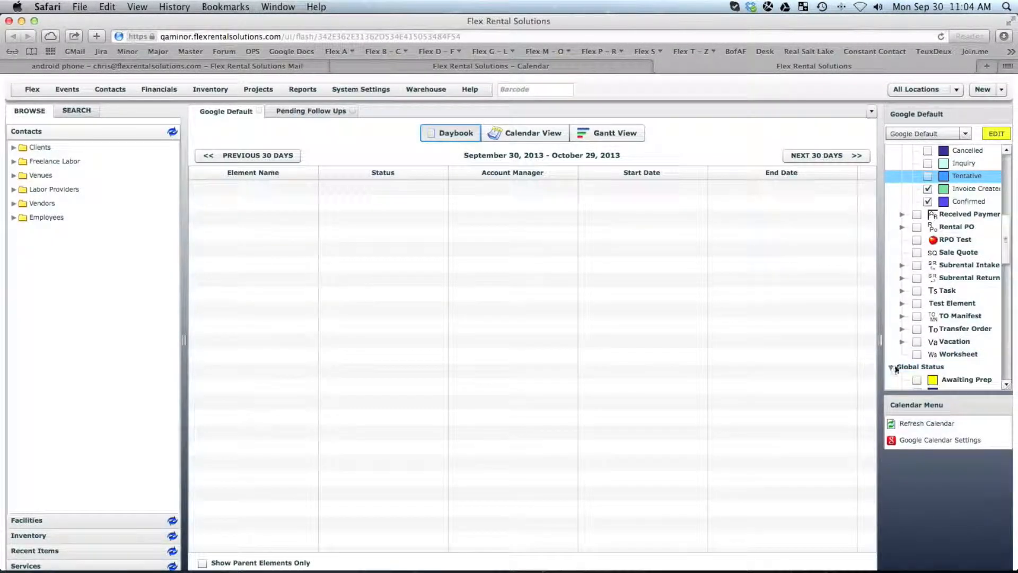
left_click_drag(1006, 249, 1006, 287)
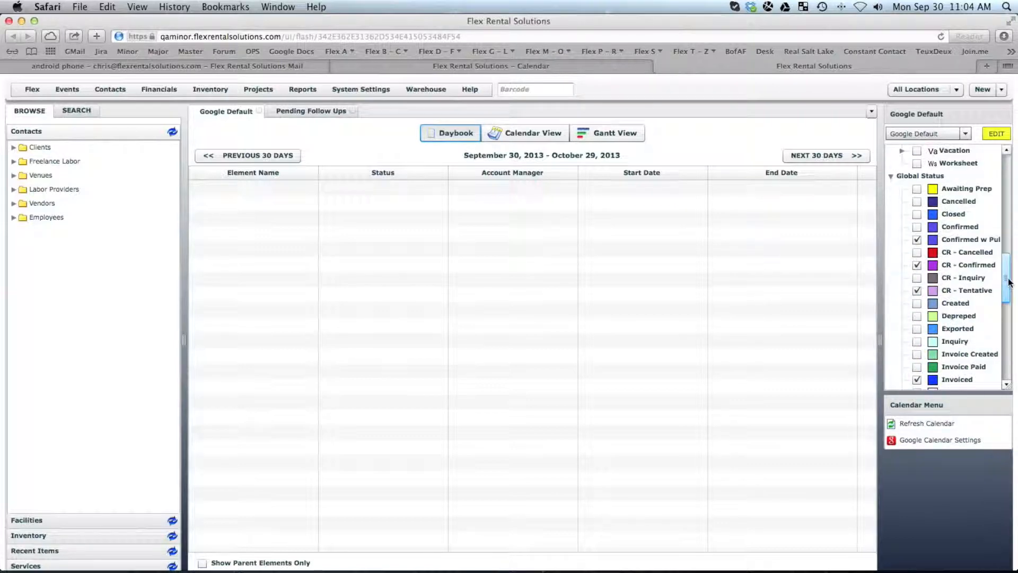
left_click(916, 227)
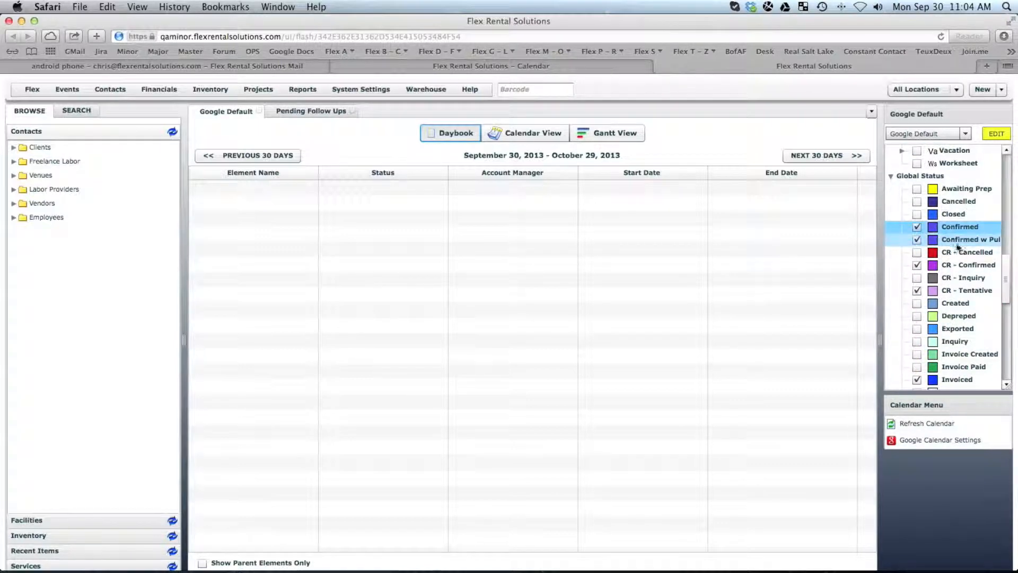
left_click(917, 240)
left_click(916, 265)
left_click(917, 278)
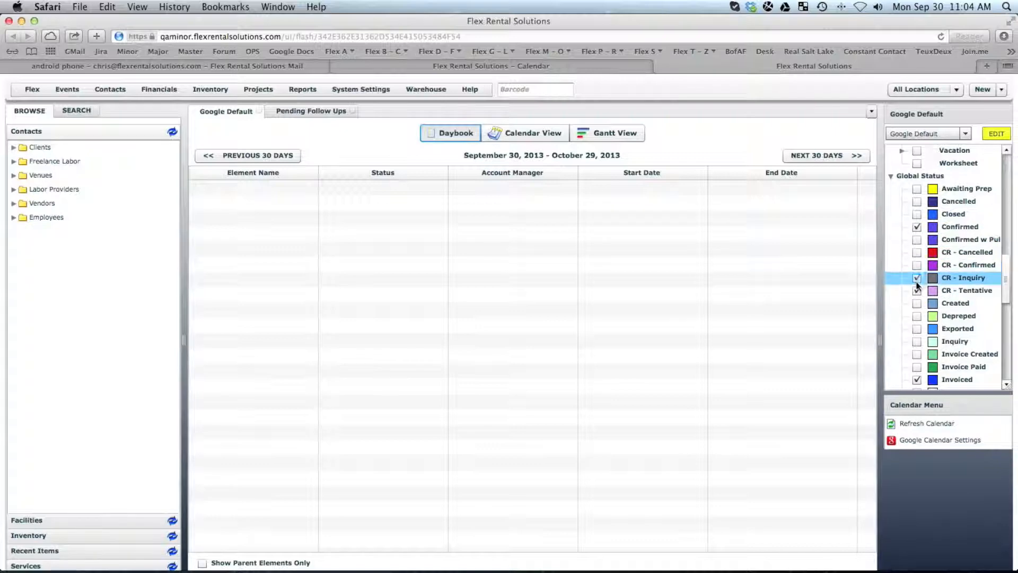
left_click(917, 290)
left_click_drag(1006, 279, 1006, 309)
left_click(917, 201)
scroll(992, 238, "up", 5)
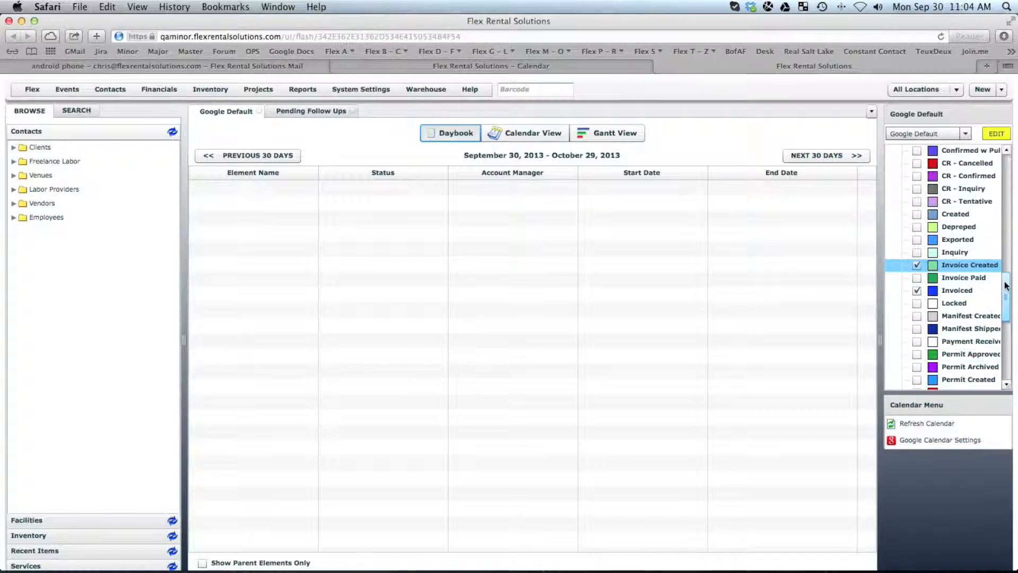
left_click_drag(1007, 279, 1010, 161)
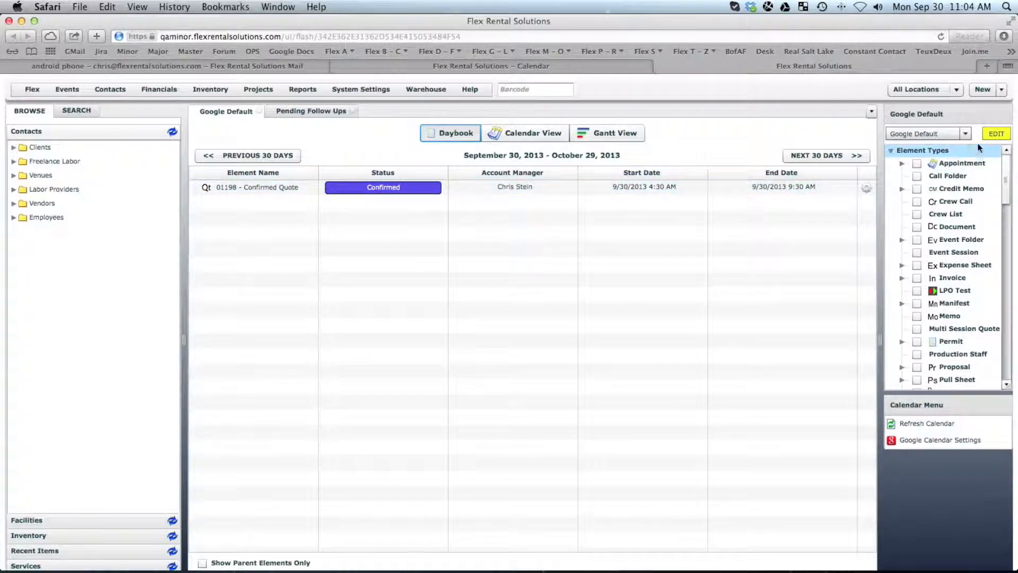
Step: Reopen the Google Default template and save it with its new filters
left_click(995, 135)
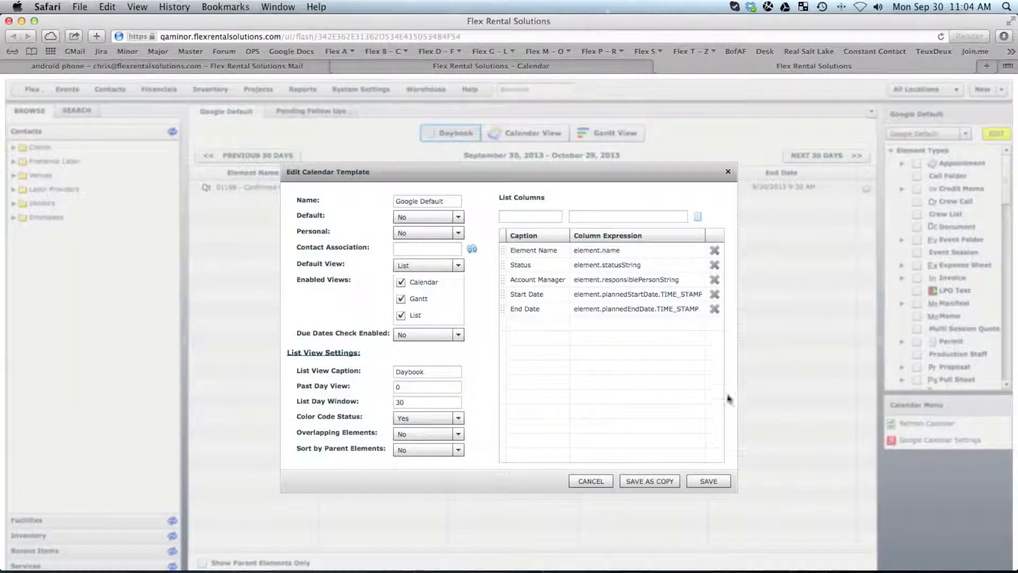
left_click(718, 479)
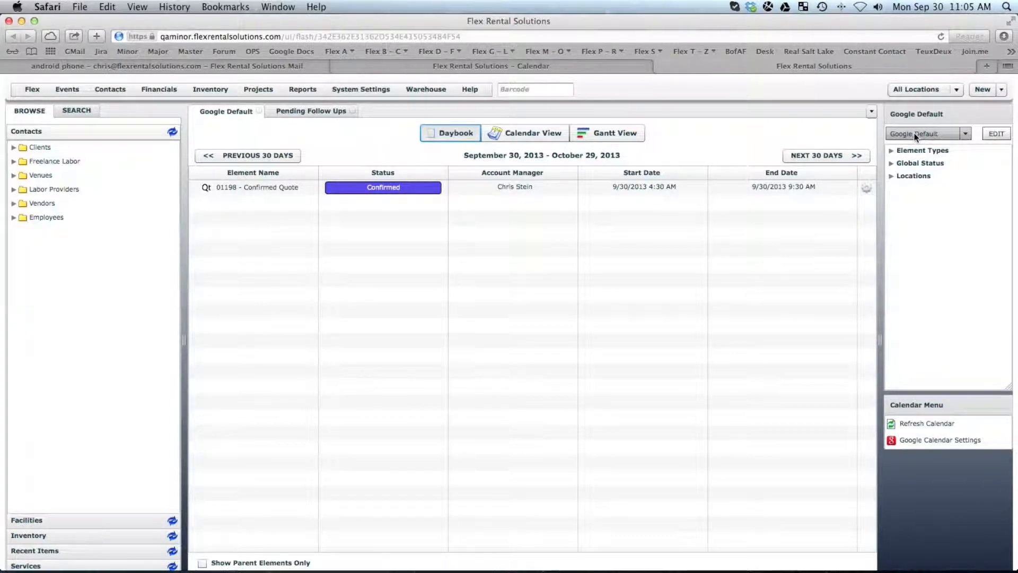
Step: In Google Calendar, toggle the Tasks and a coworker's calendars on and off, then open the My calendars menu
left_click(517, 66)
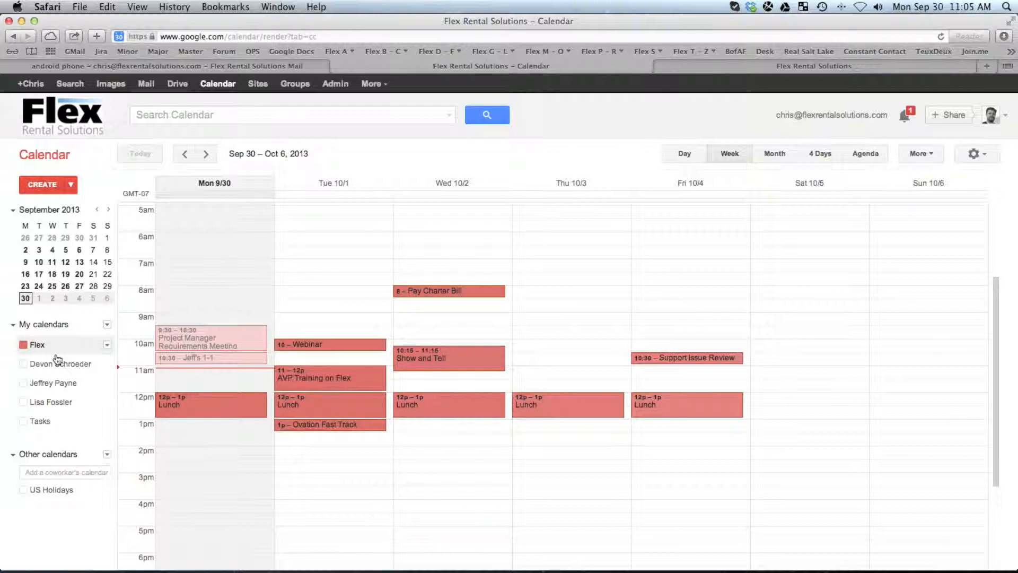
left_click(81, 421)
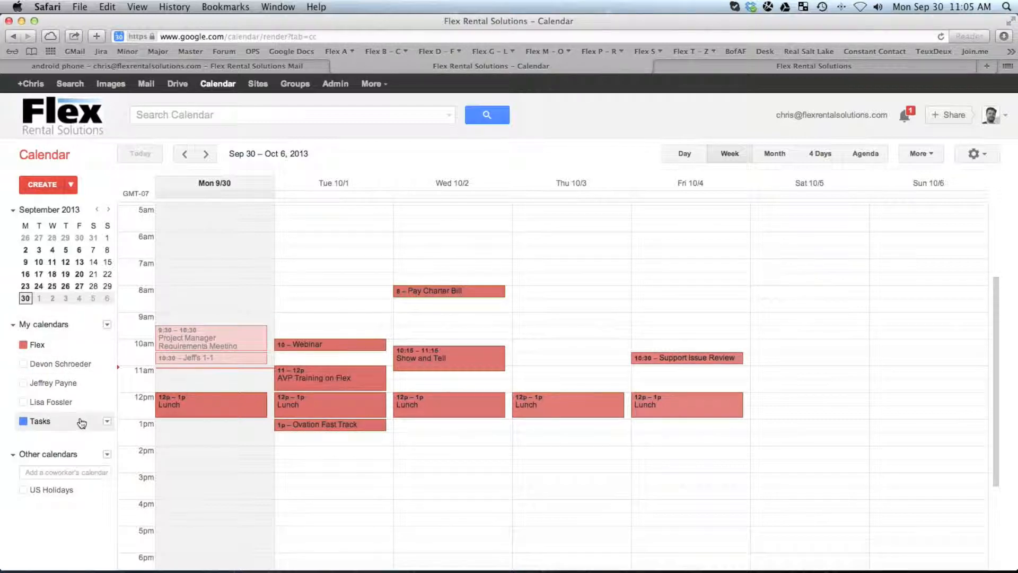
left_click(81, 421)
left_click(48, 403)
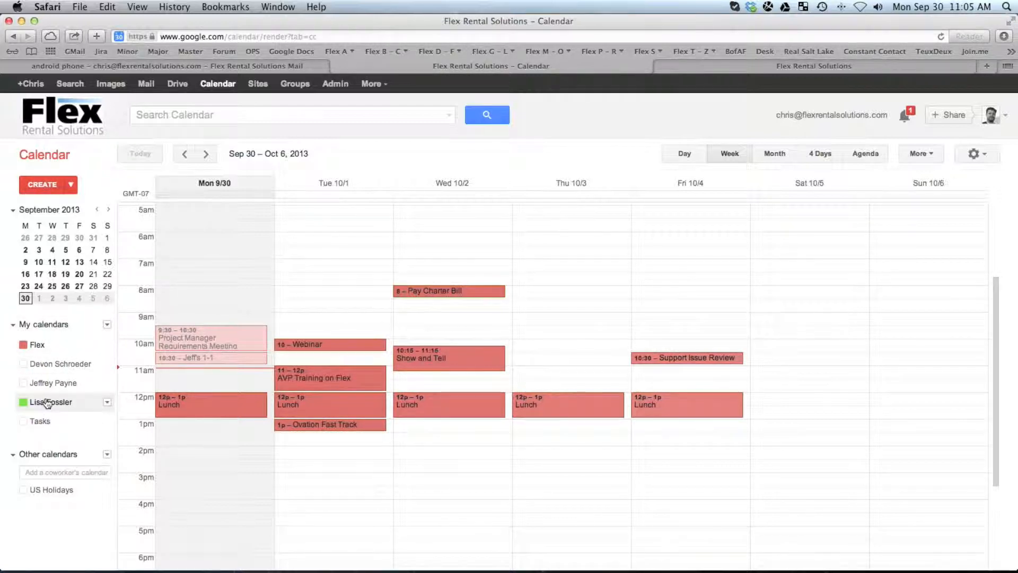
left_click(47, 403)
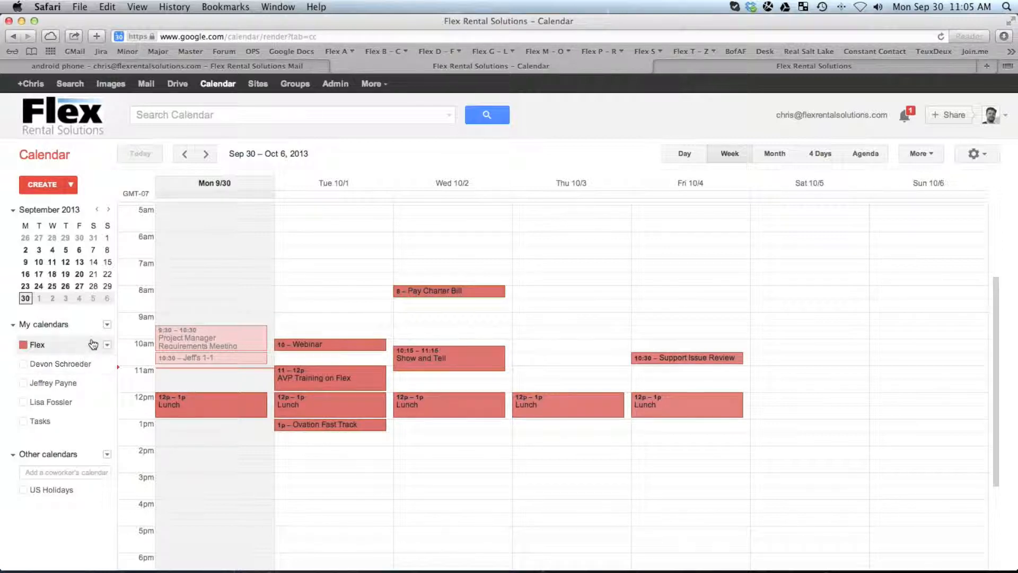
left_click(107, 324)
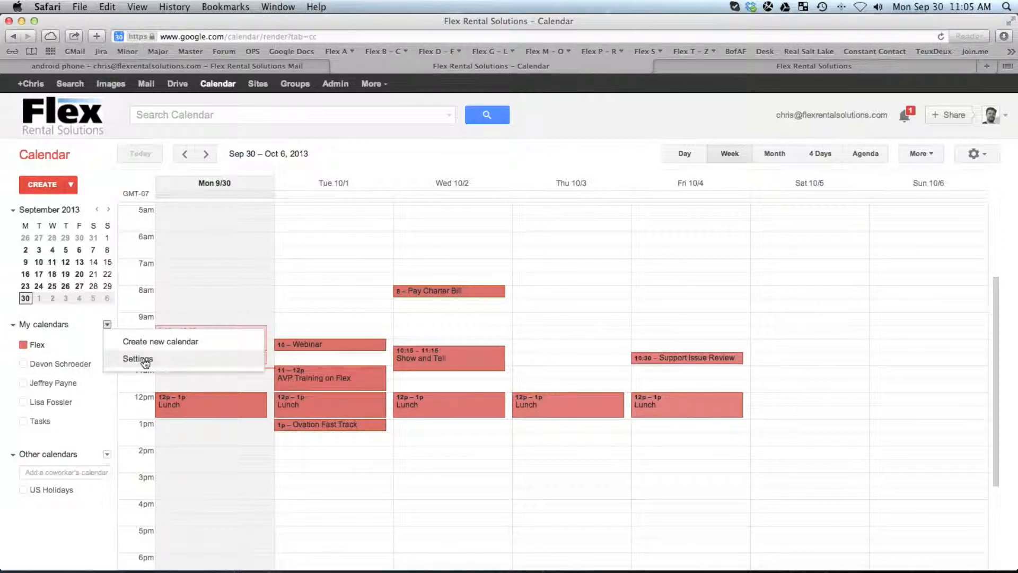
Step: Create a calendar named 'Test Flex', then uncheck the Flex calendar
left_click(154, 343)
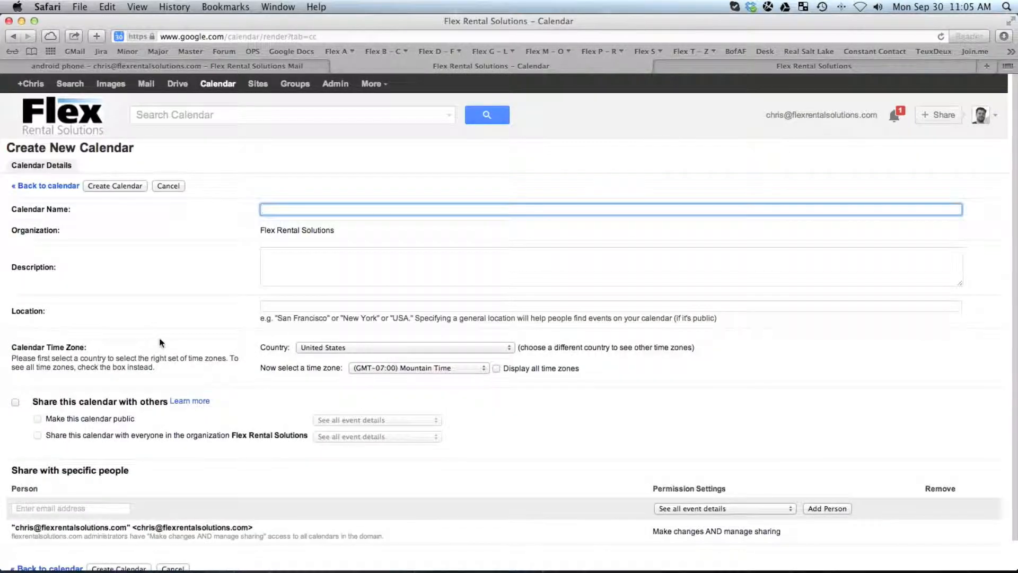
type("Fle")
key("BackSpace")
type("Test Fle")
scroll(171, 400, "down", 2)
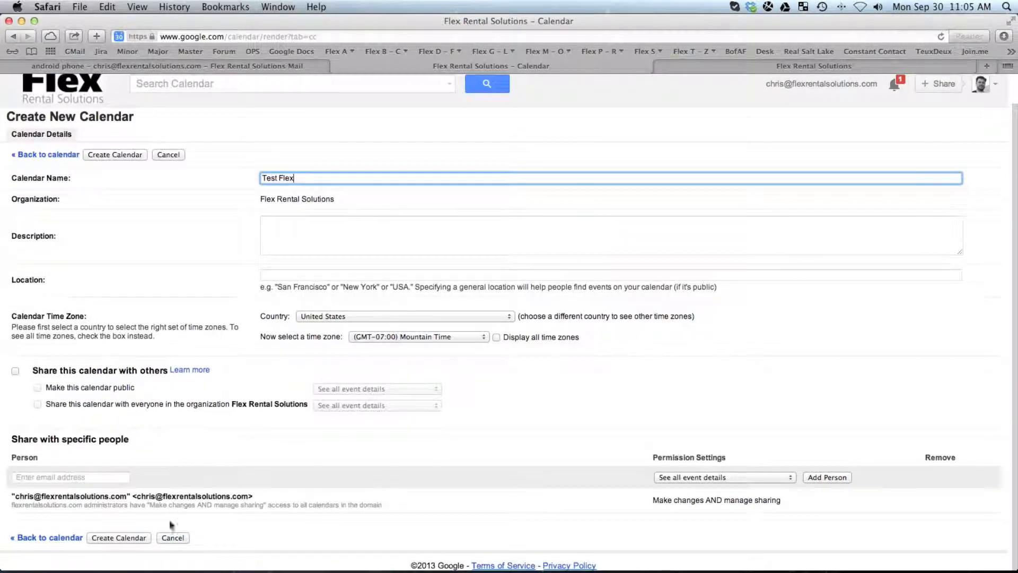
left_click(133, 537)
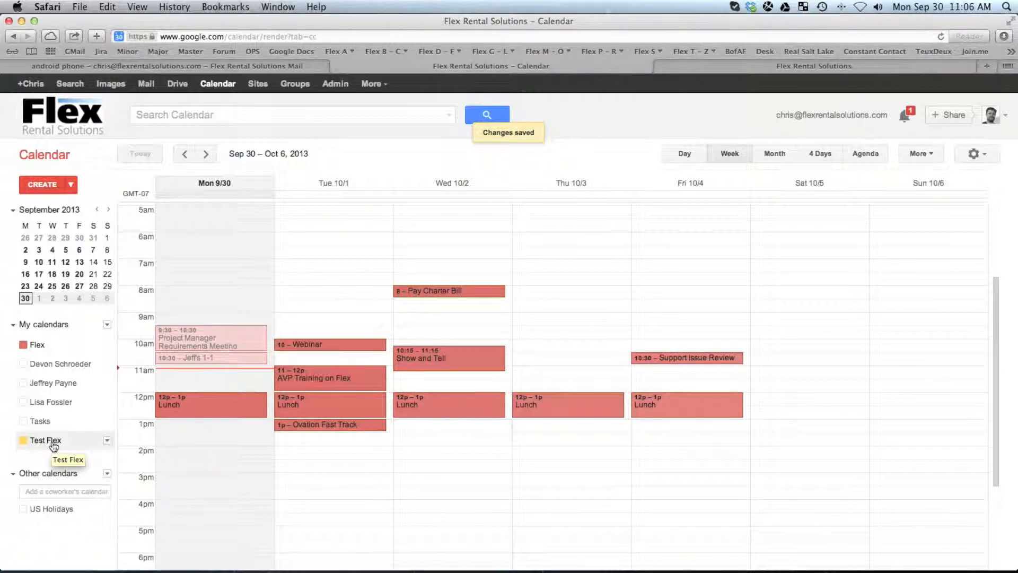
left_click(23, 345)
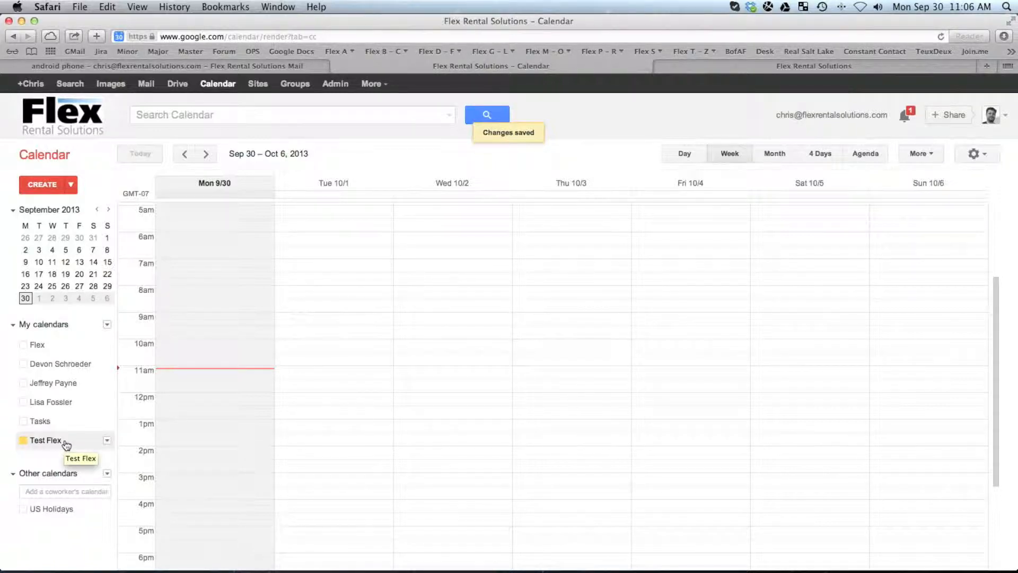
Step: Back in Flex, open Google Calendar Settings and link the Google account
left_click(779, 68)
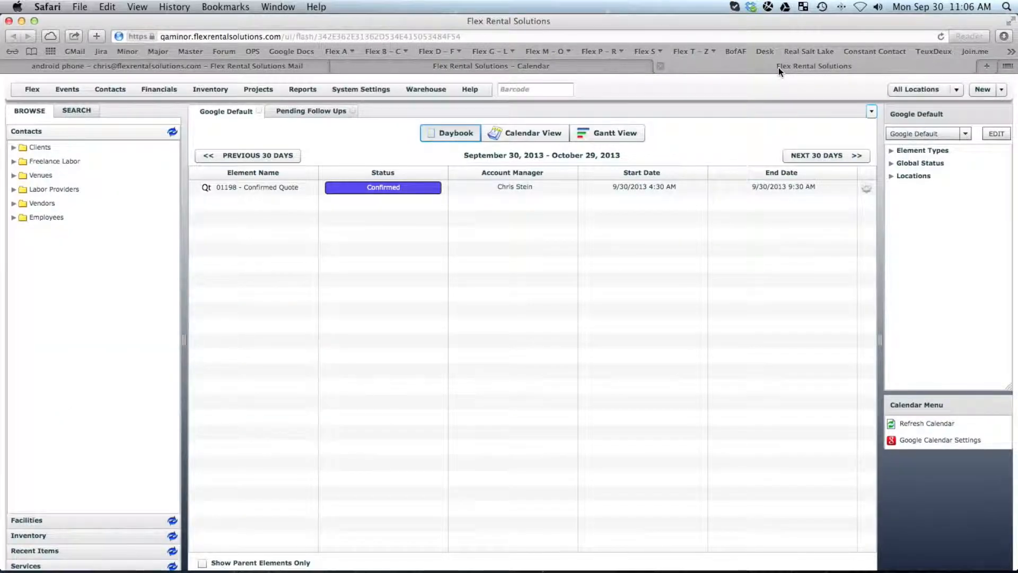
left_click(942, 441)
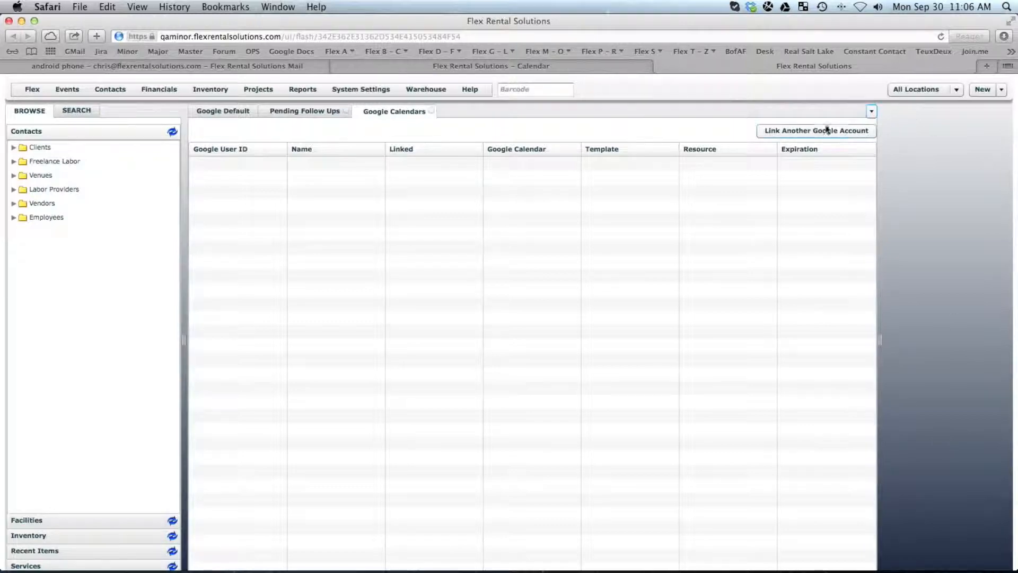
left_click(800, 129)
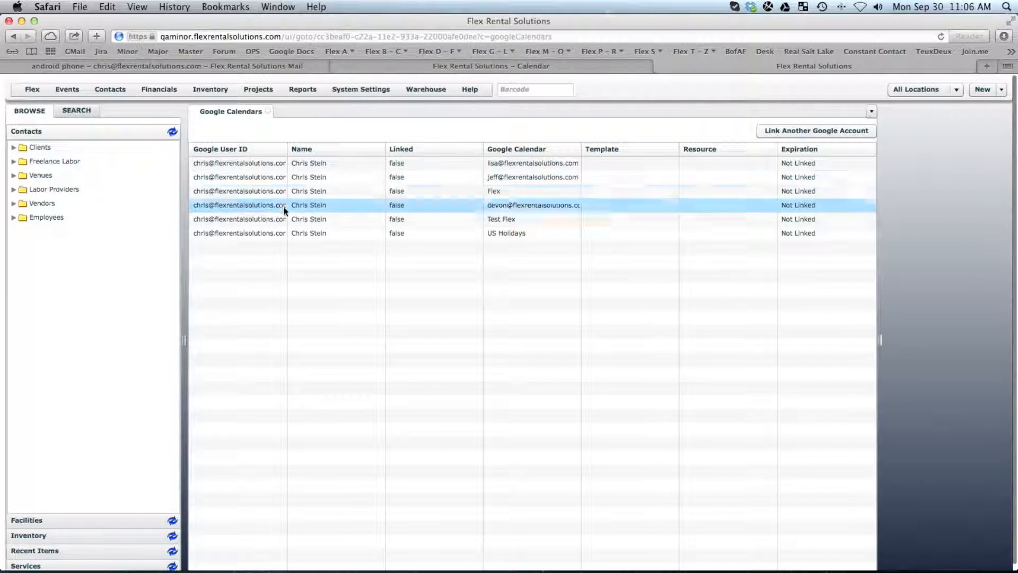
Step: Assign the Google Default template to the Test Flex calendar, save, and check its quote events in Google Calendar
double_click(502, 222)
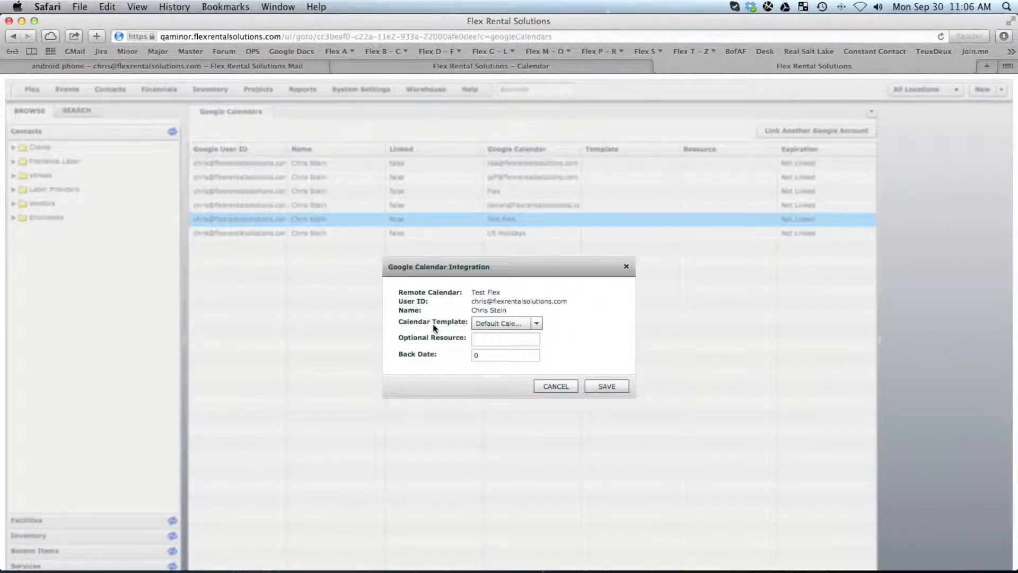
left_click(499, 322)
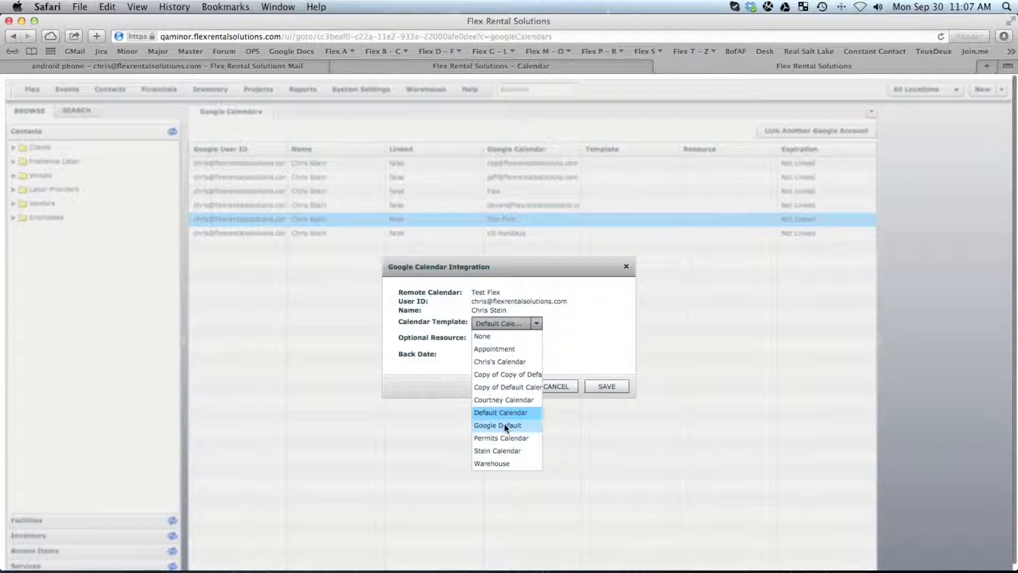
left_click(504, 424)
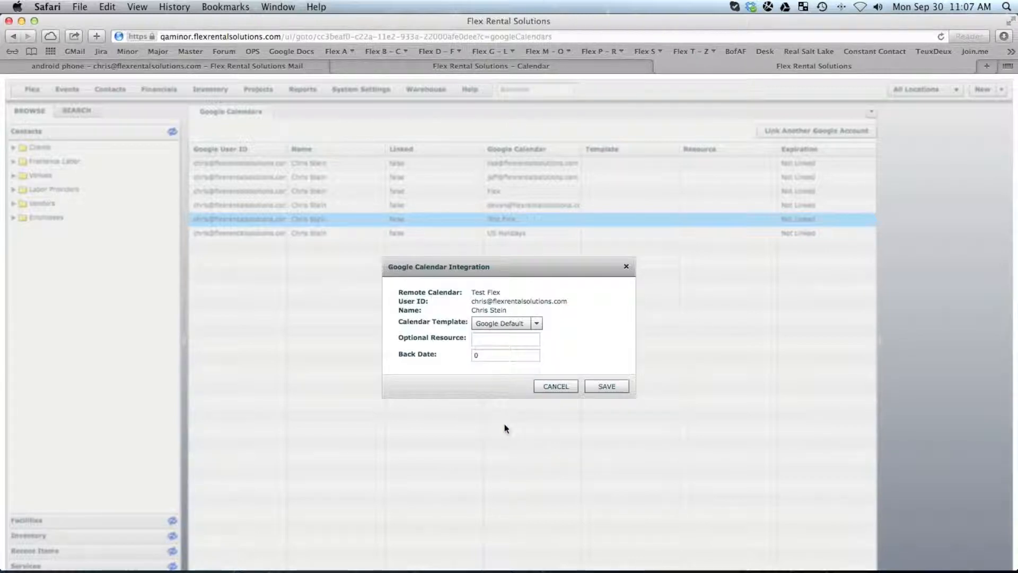
left_click(614, 386)
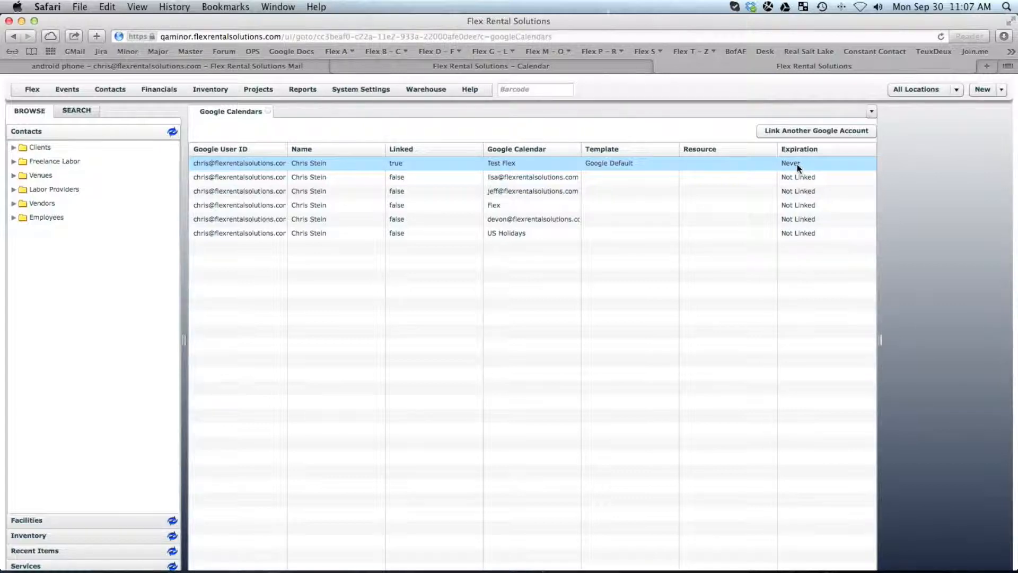
left_click(506, 66)
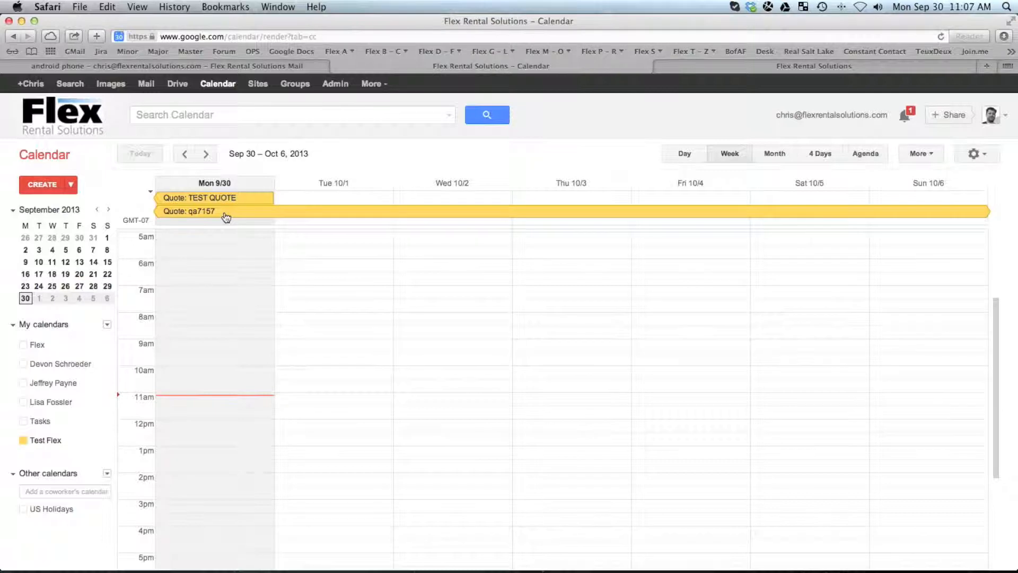
Step: View the TEST QUOTE event's details, close them, and go back to the Flex Rental Solutions tab
left_click(239, 197)
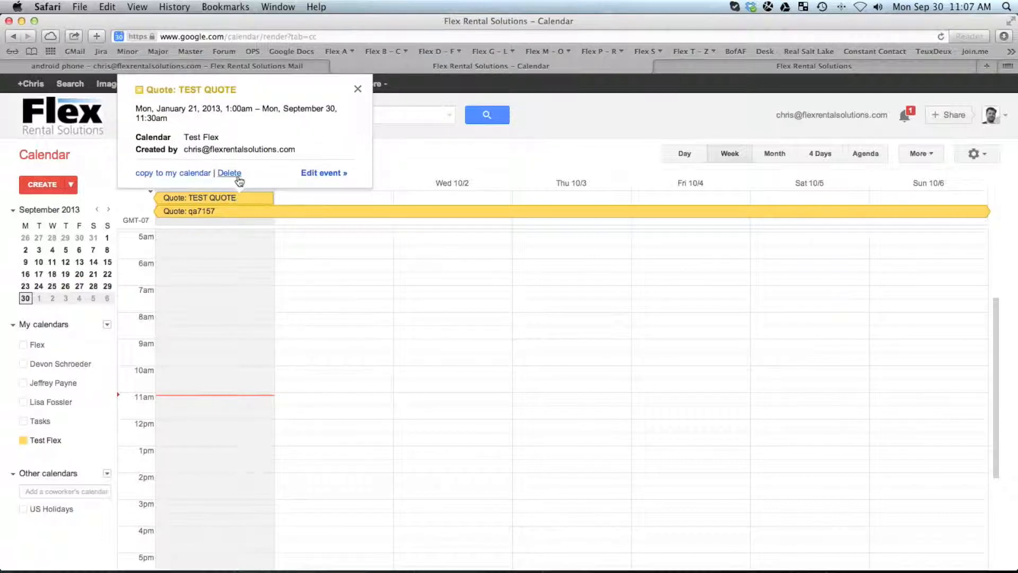
left_click(357, 92)
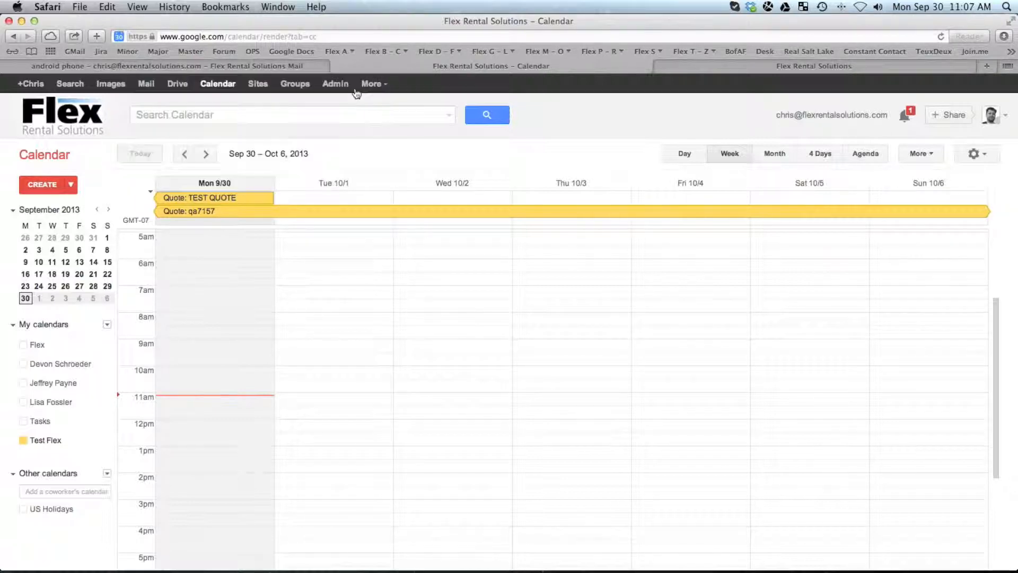
left_click(744, 66)
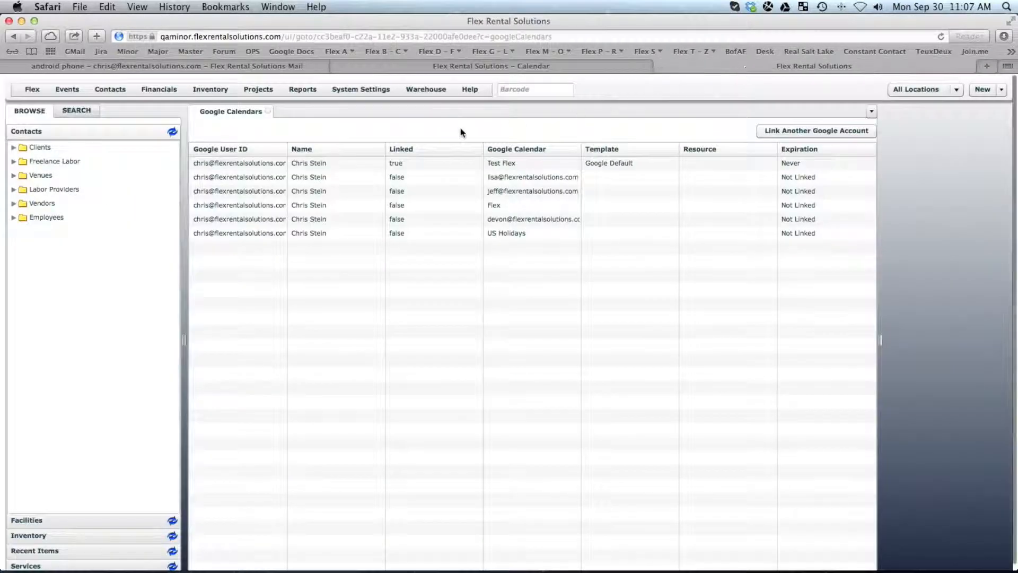
Step: Create a new quote named 'Test' shipping October 16, 2013 and returning October 17, 2013
left_click(983, 89)
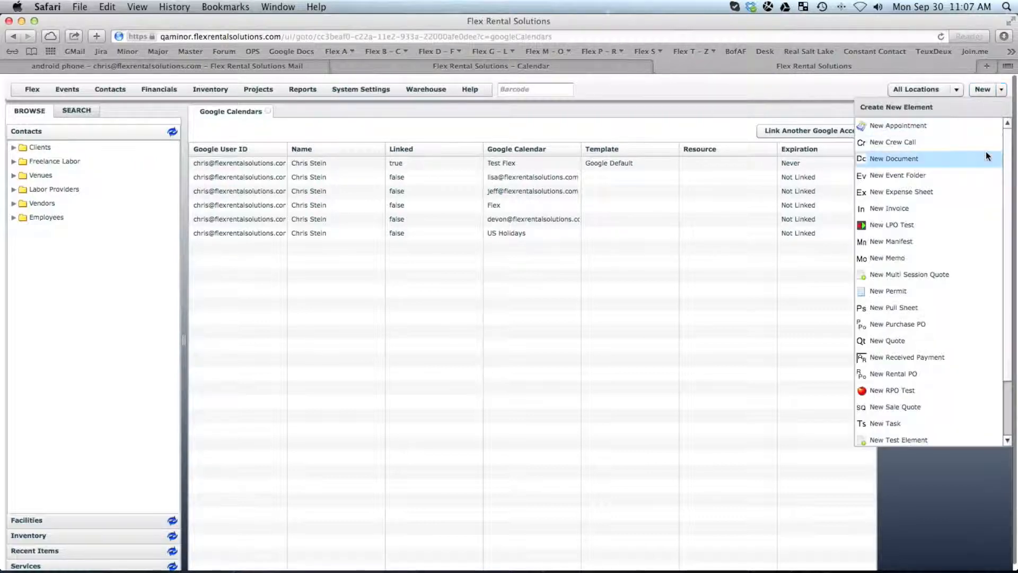
left_click(886, 340)
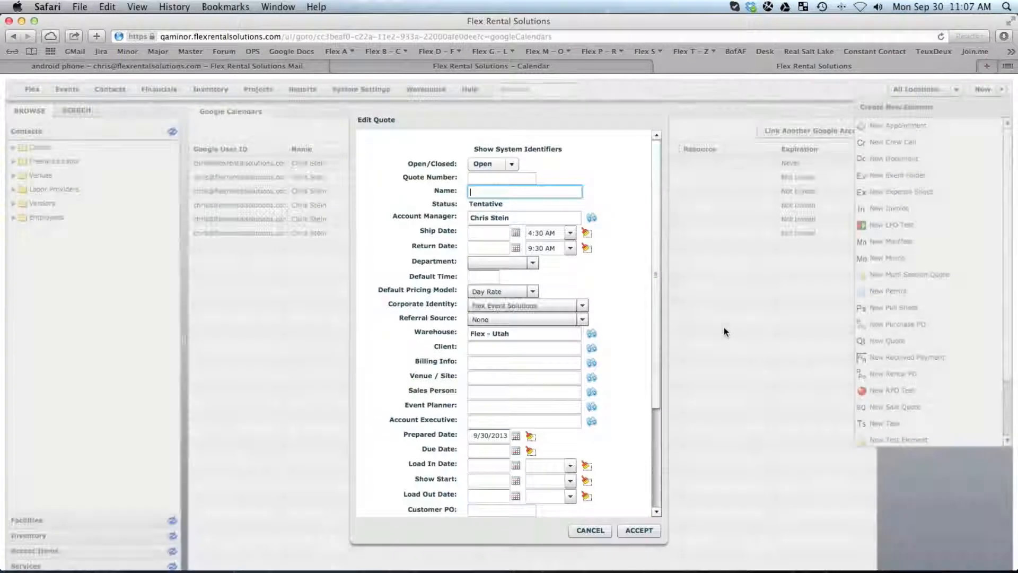
type("Test")
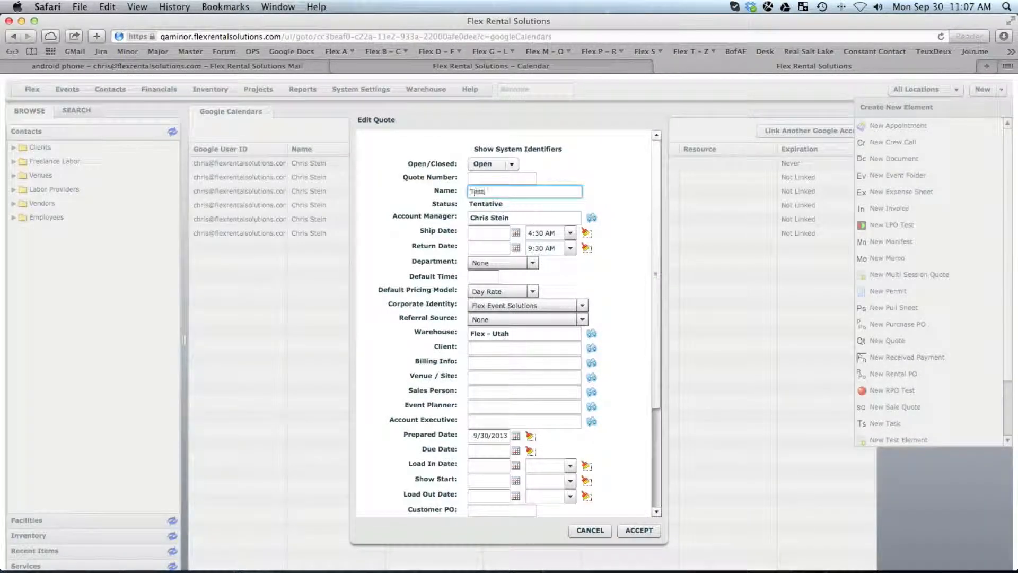
left_click(515, 232)
left_click(616, 233)
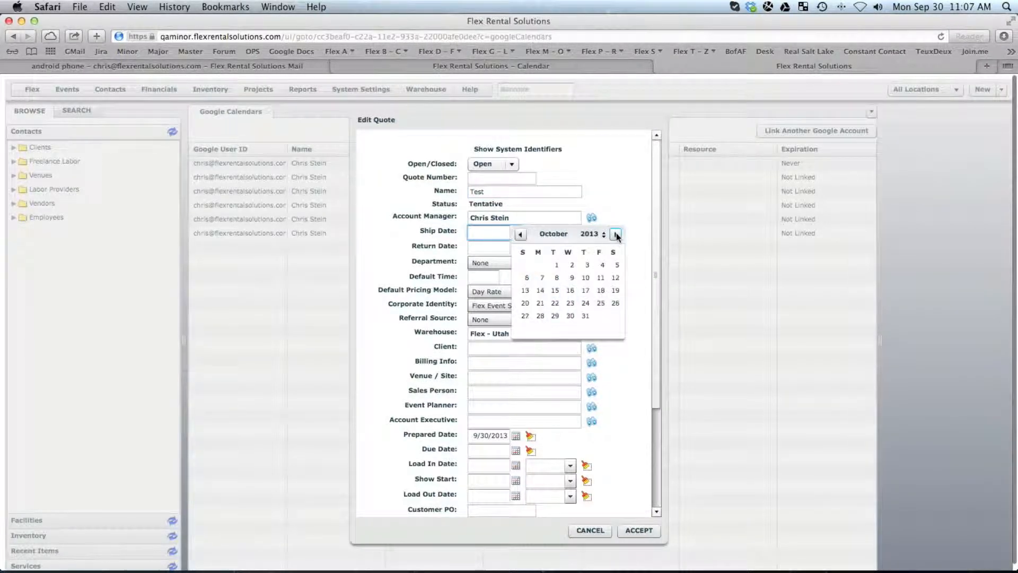
left_click(570, 290)
left_click(517, 247)
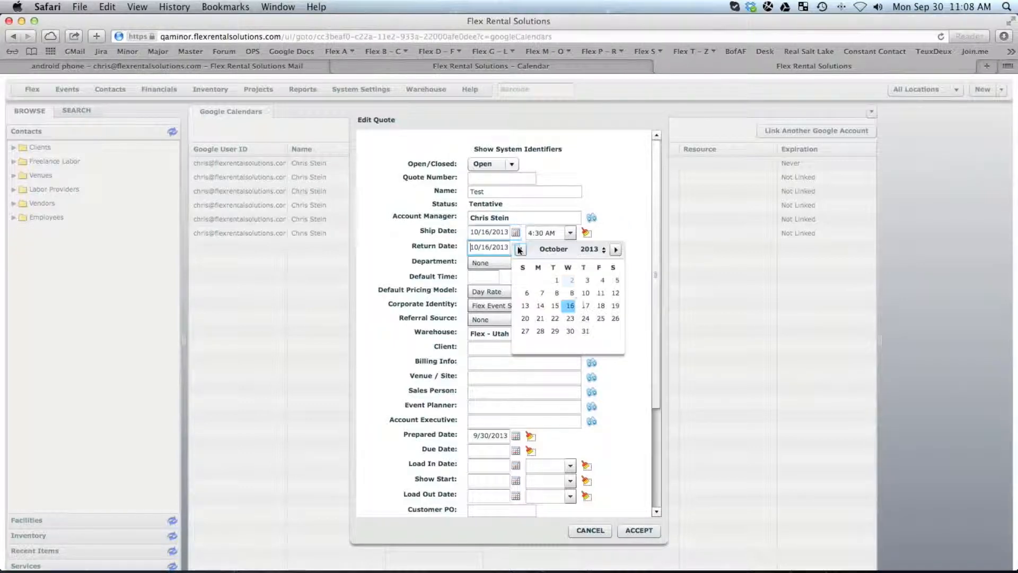
left_click(583, 306)
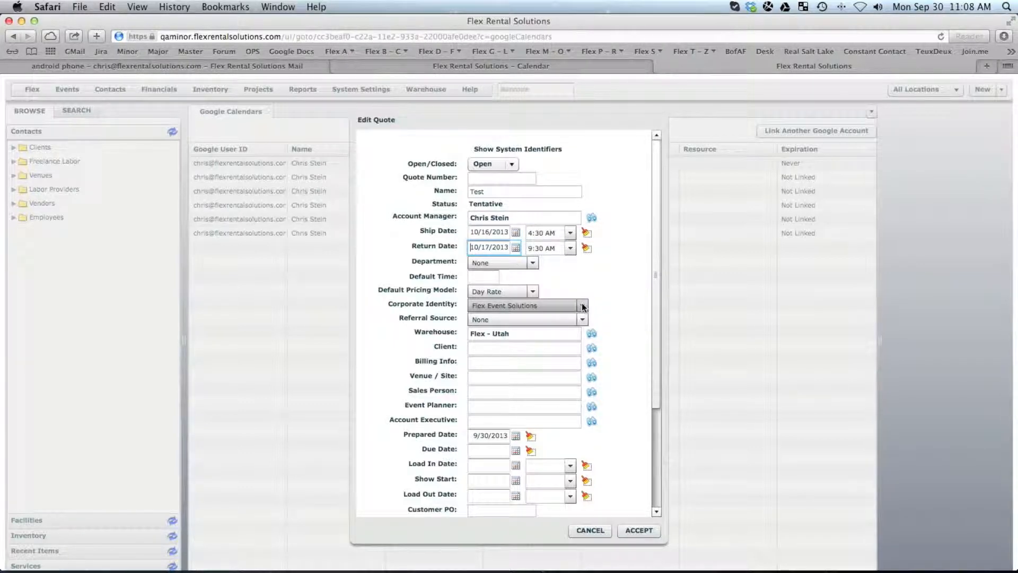
left_click(634, 530)
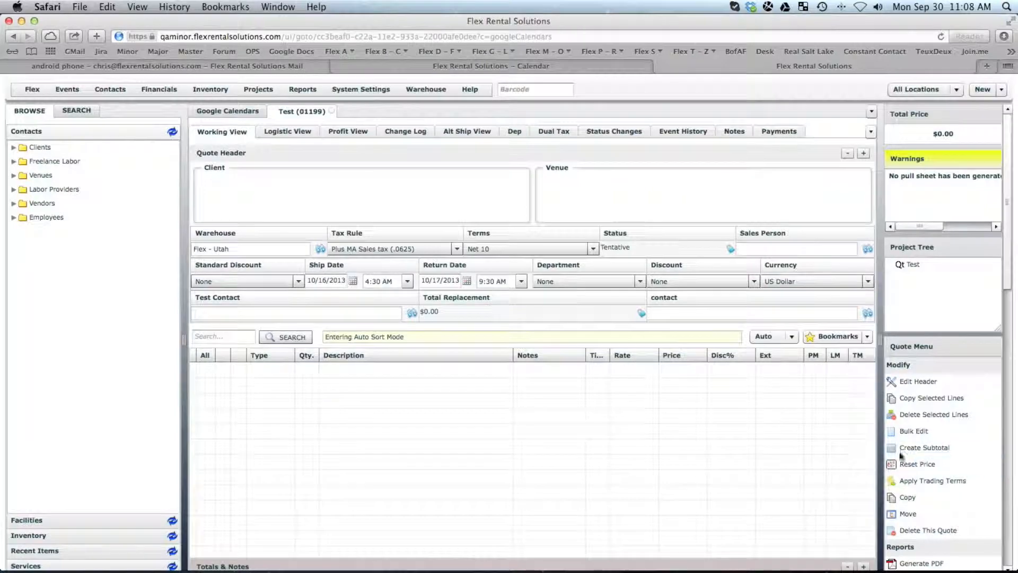
Step: Confirm the Test (01199) quote through Workflow > Confirm Quote, then reopen the Google Calendars list
left_click_drag(1009, 289, 1015, 502)
left_click(928, 484)
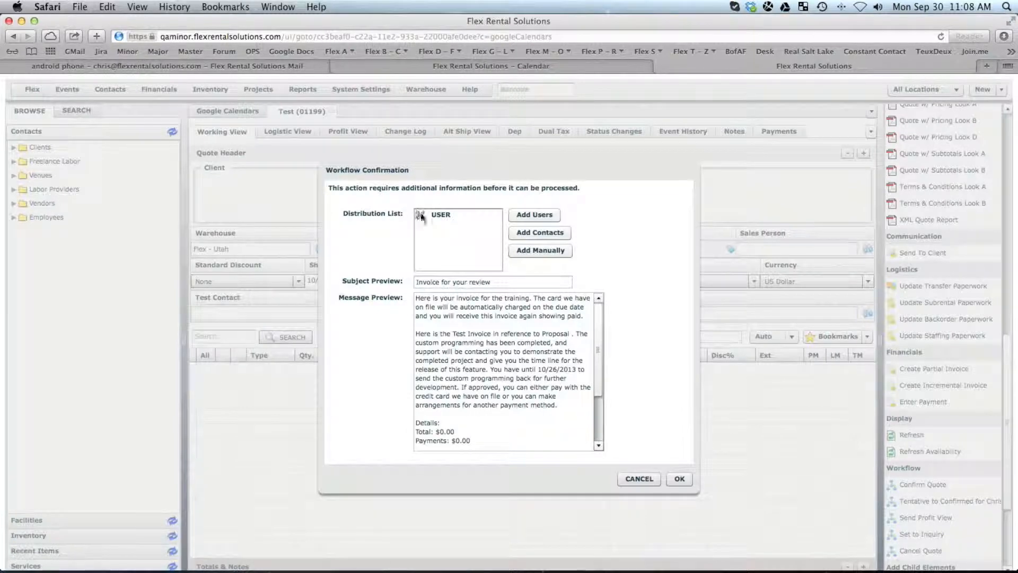
left_click(680, 478)
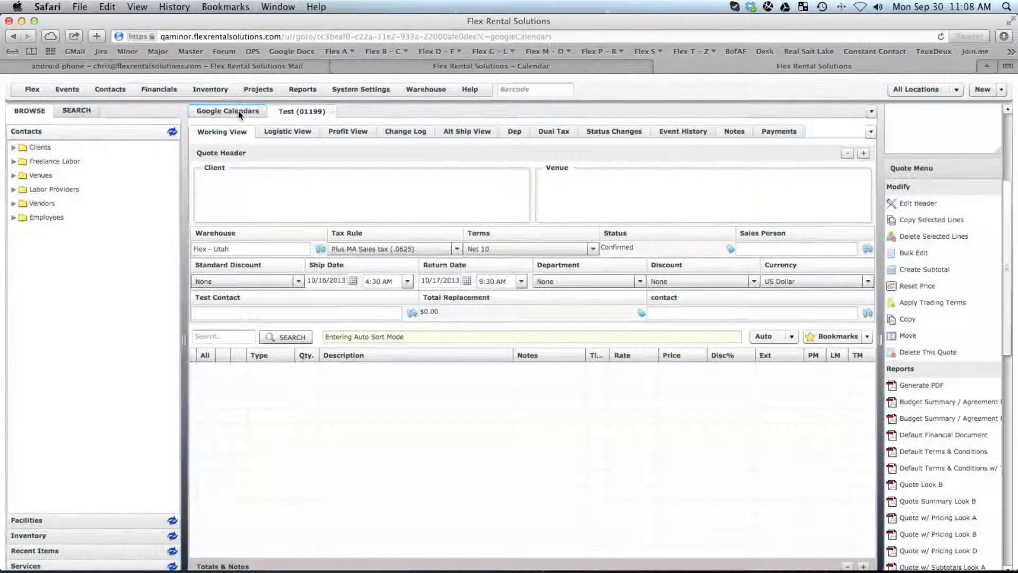
left_click(239, 114)
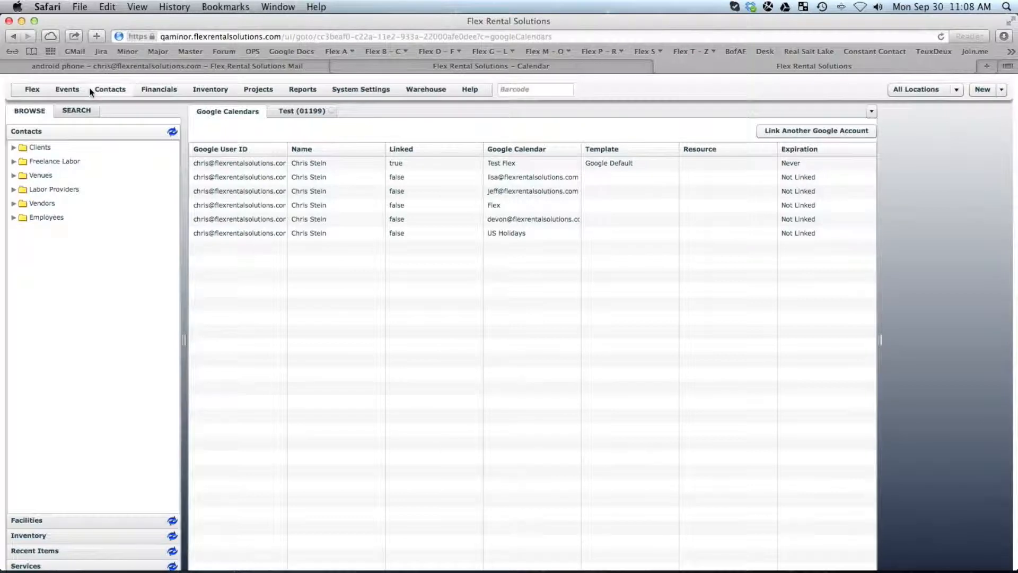
Step: Show the Google Default calendar on the Flex Dashboard, then switch to the Google Calendar tab
left_click(34, 94)
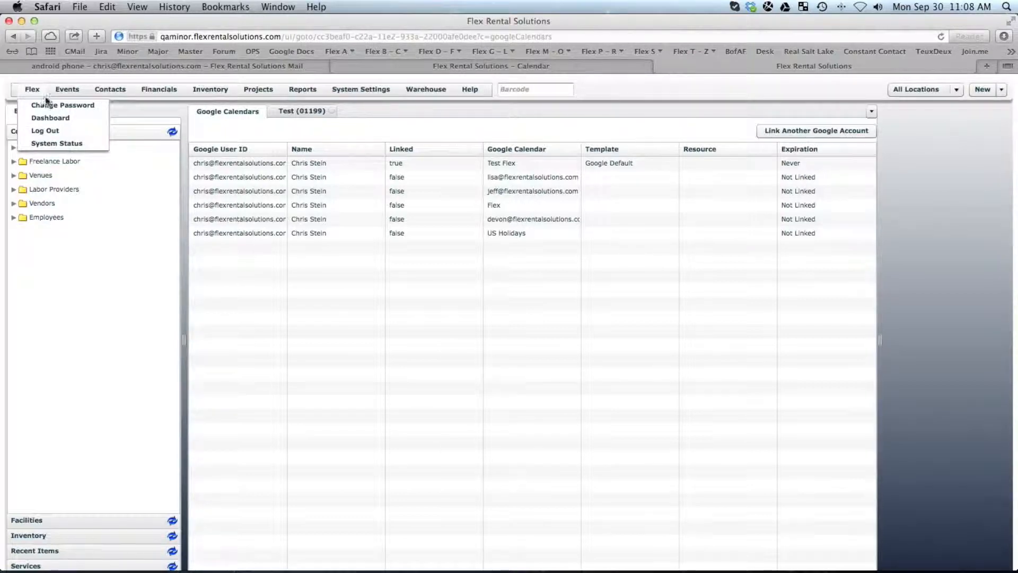
left_click(40, 118)
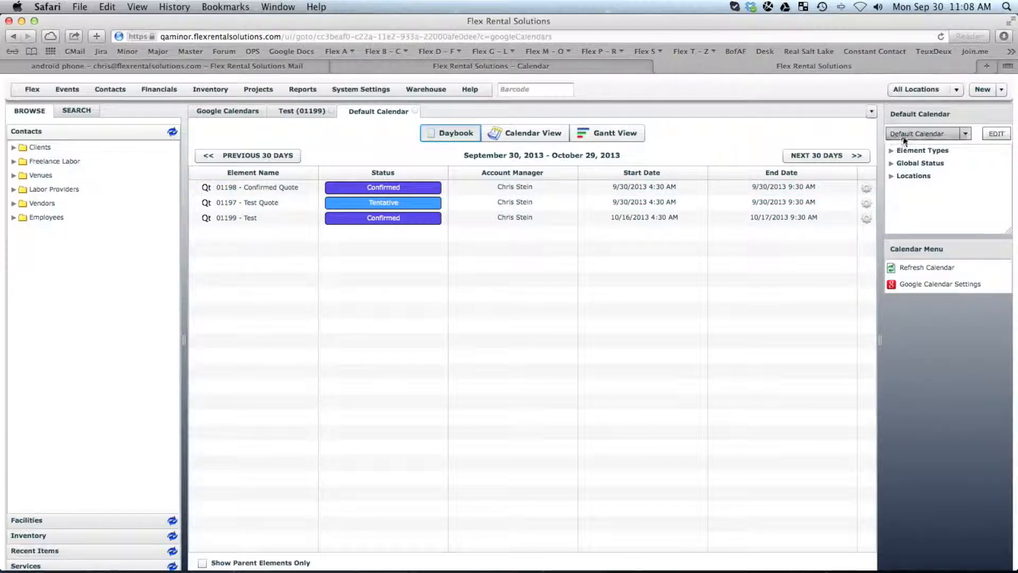
left_click(928, 134)
scroll(967, 174, "down", 2)
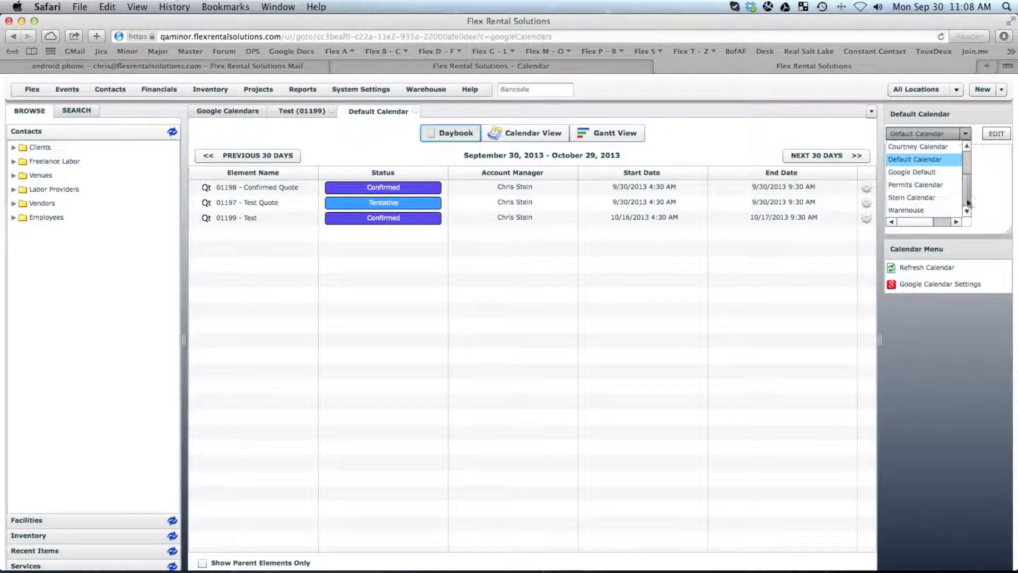
left_click(931, 174)
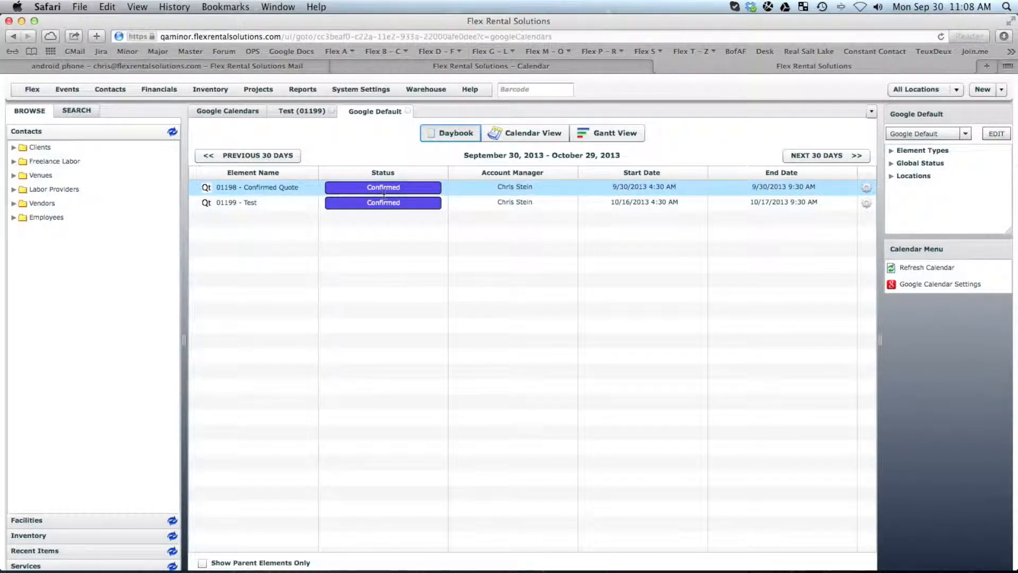
left_click(425, 66)
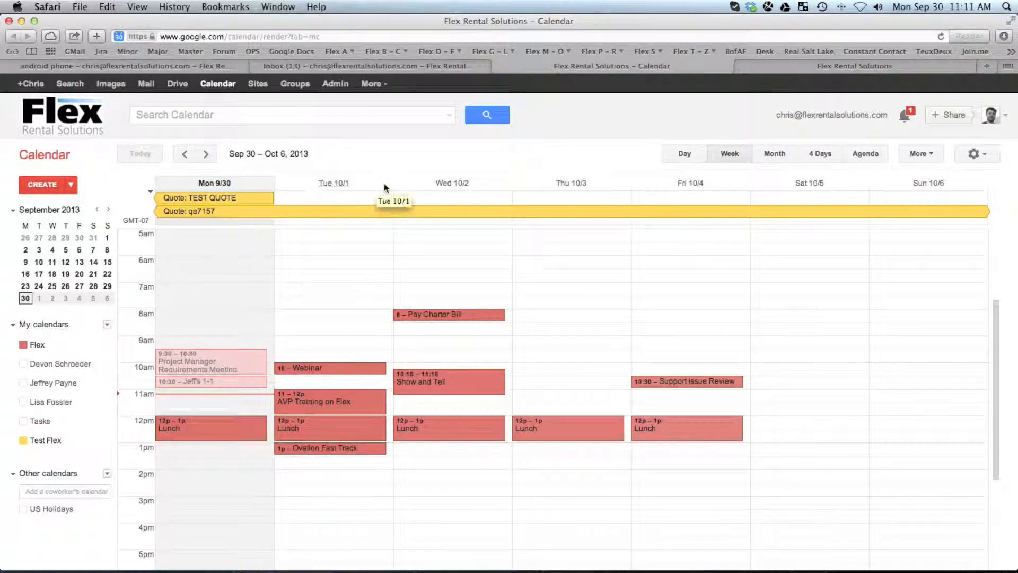
Step: Advance Google Calendar two weeks to October 14–20, then go back to Flex Rental Solutions
left_click(207, 155)
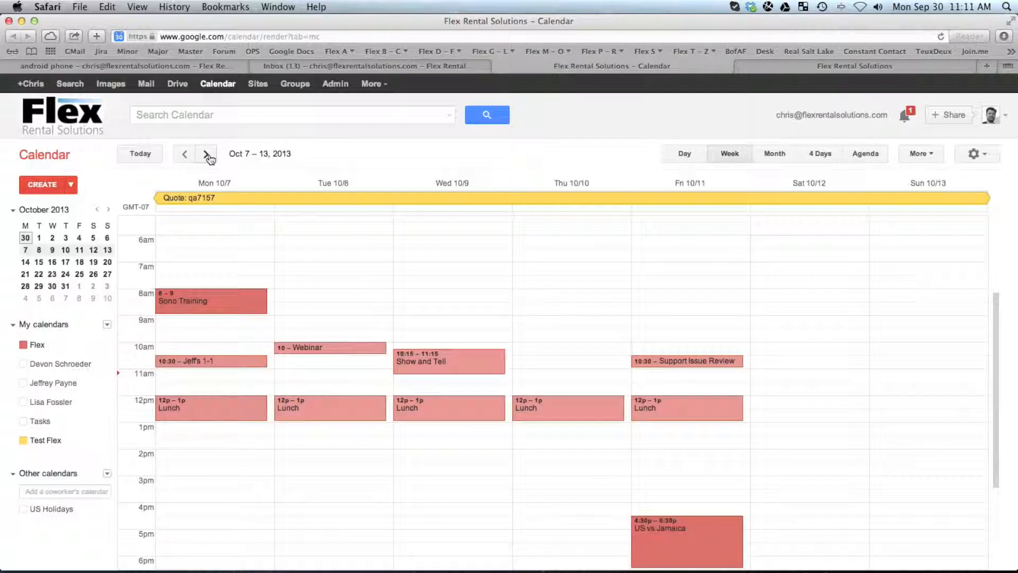
left_click(206, 154)
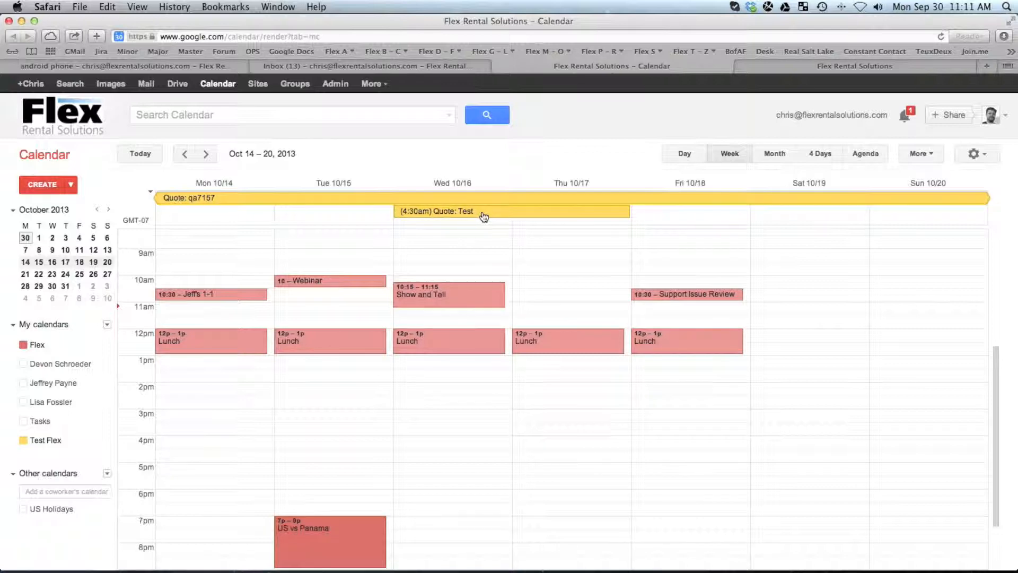
left_click(796, 68)
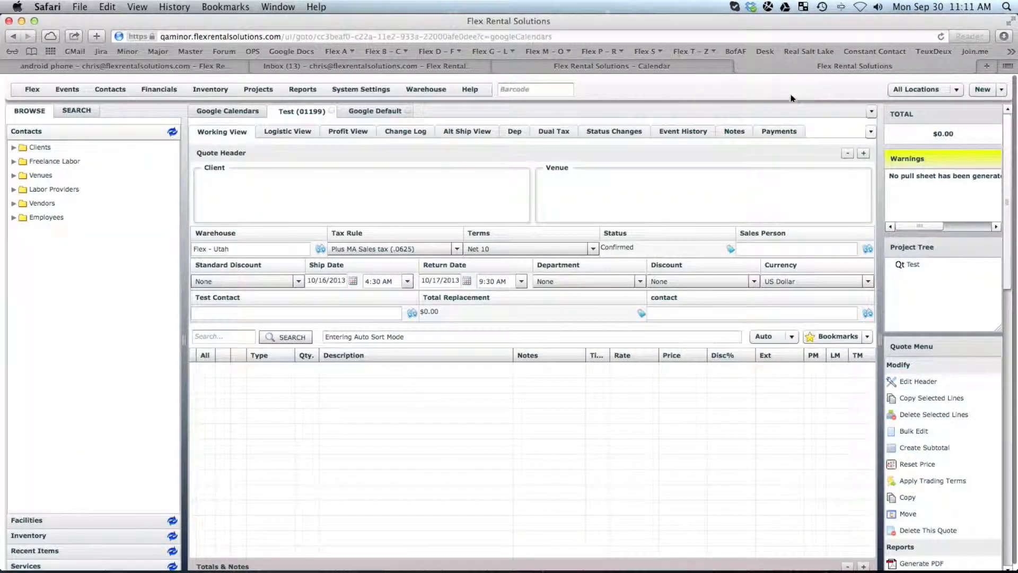
Step: Open the Google Calendar Integration settings for the Test Flex link under Google Default
left_click(232, 111)
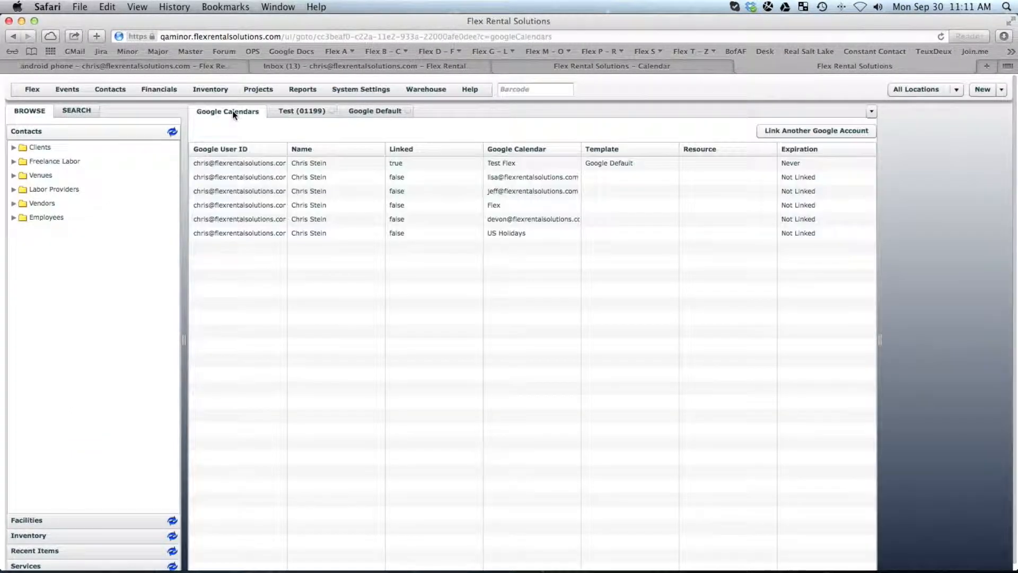
left_click(371, 111)
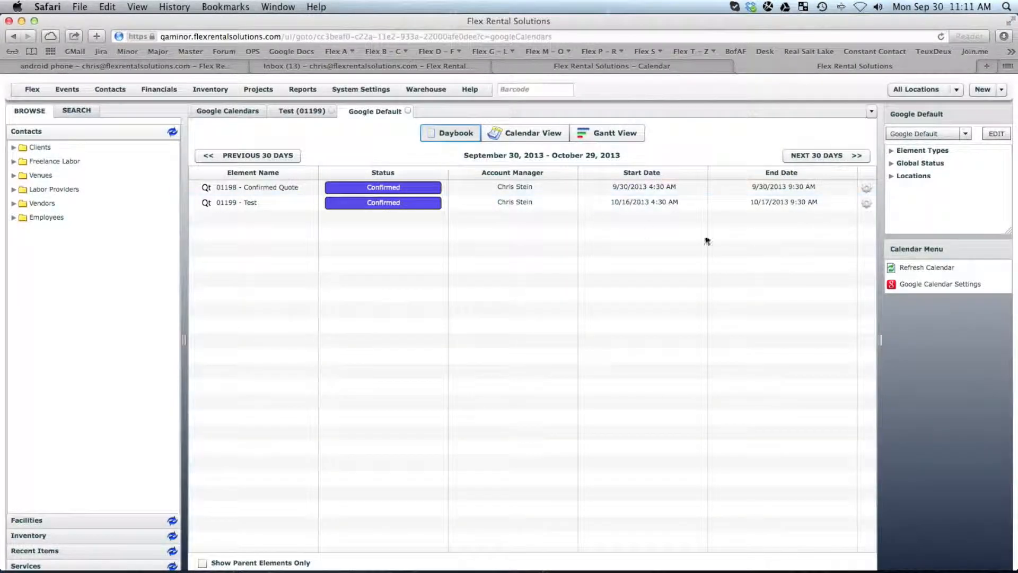
left_click(925, 283)
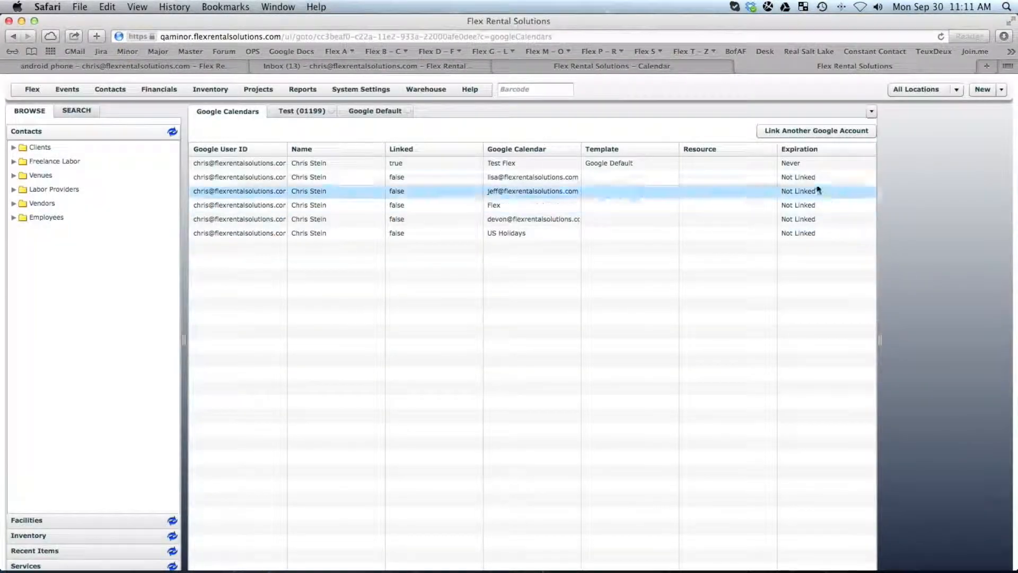
double_click(600, 165)
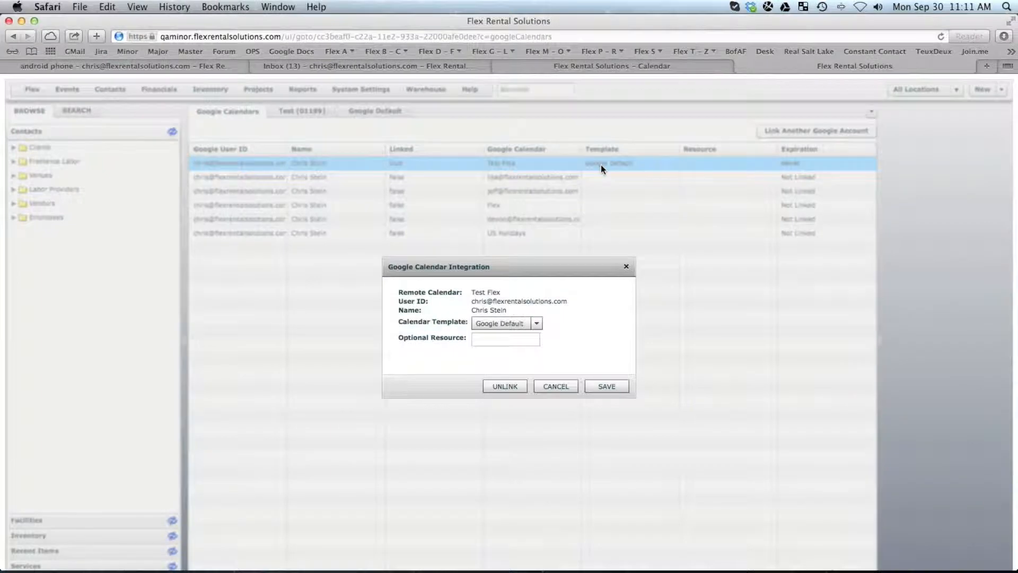